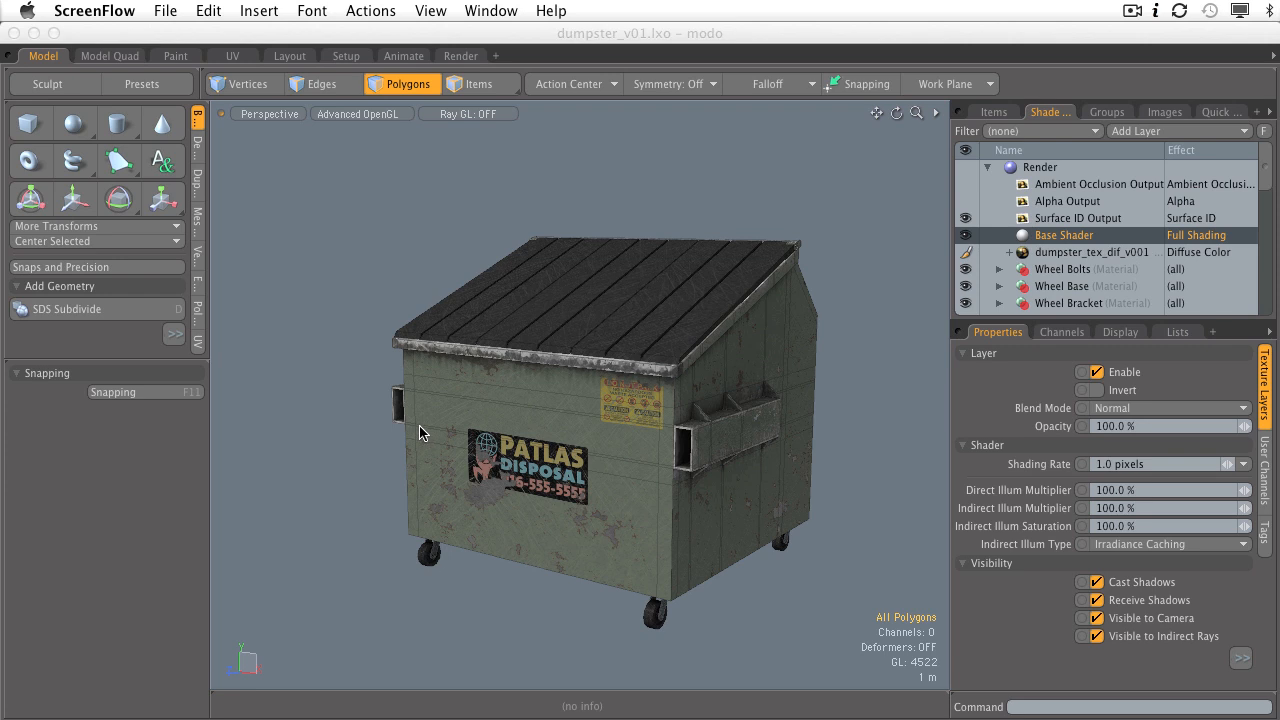
- Examine the textured dumpster from the front and side, with a close look at the Patlas Disposal decal and worn paint
left_click_drag(450, 426, 594, 455, "alt")
left_click_drag(594, 455, 634, 450, "ctrl+alt")
mouse_move(578, 444)
left_mouse_down("alt")
mouse_move(737, 446)
mouse_move(585, 442)
left_mouse_up("alt")
left_click_drag(585, 442, 714, 443, "ctrl+alt")
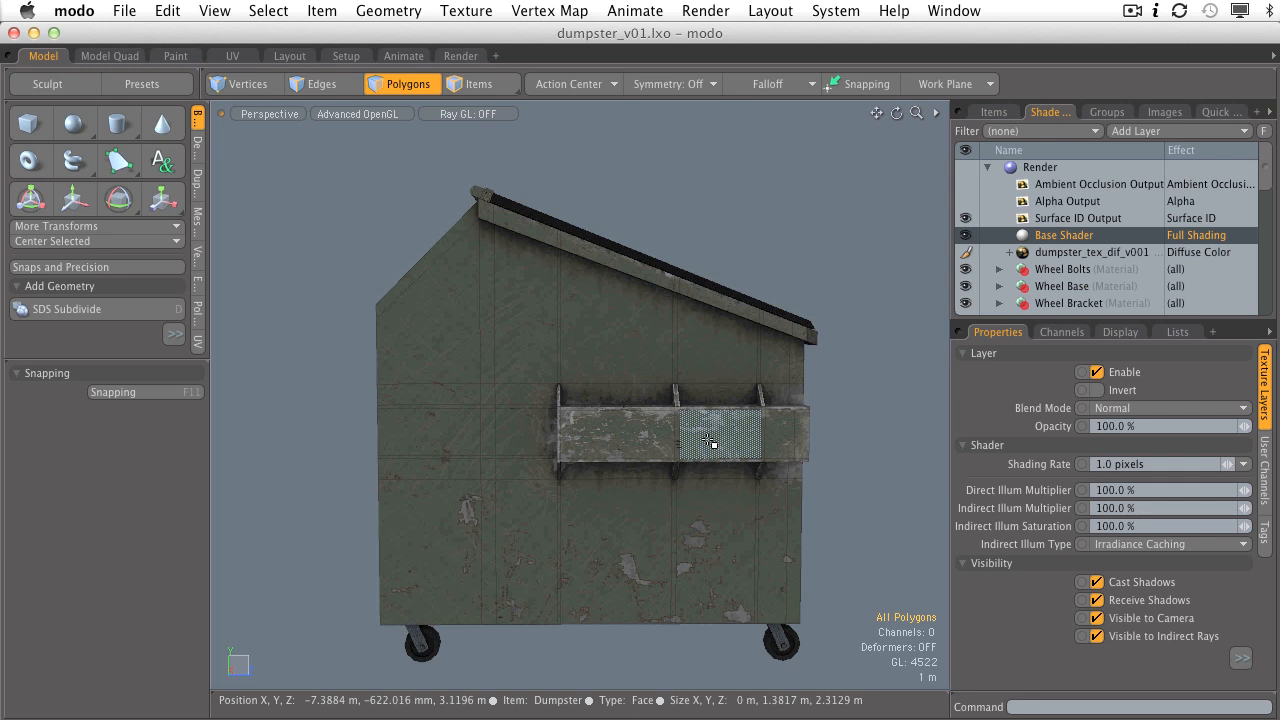
left_click_drag(709, 442, 647, 413, "alt")
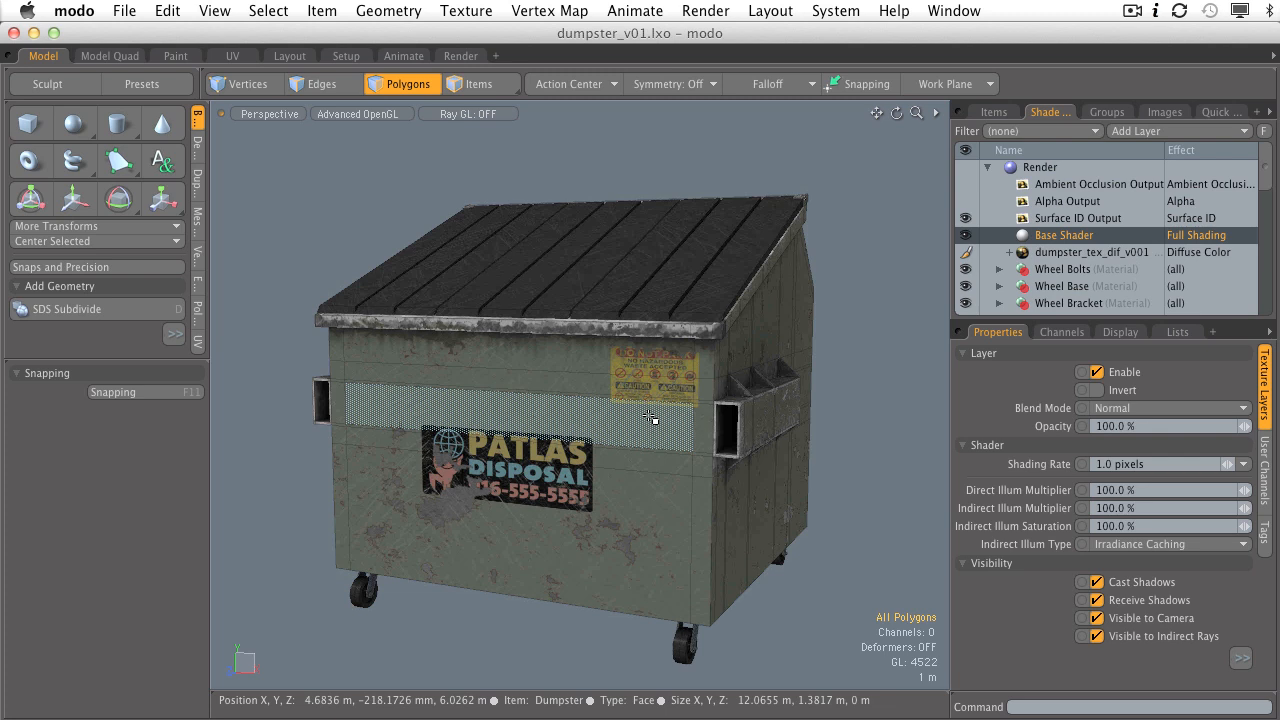
key("1")
left_click_drag(650, 418, 607, 407, "alt")
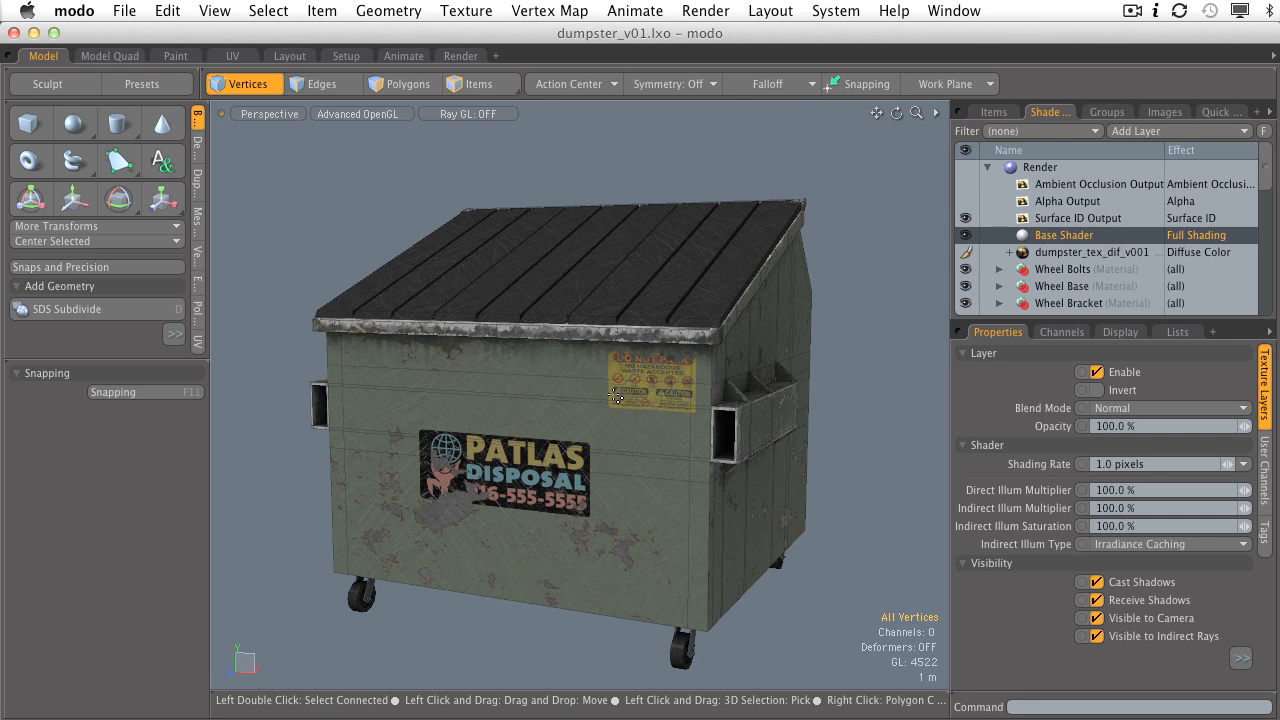
left_click_drag(617, 398, 650, 436, "alt")
scroll(607, 416, "up", 5)
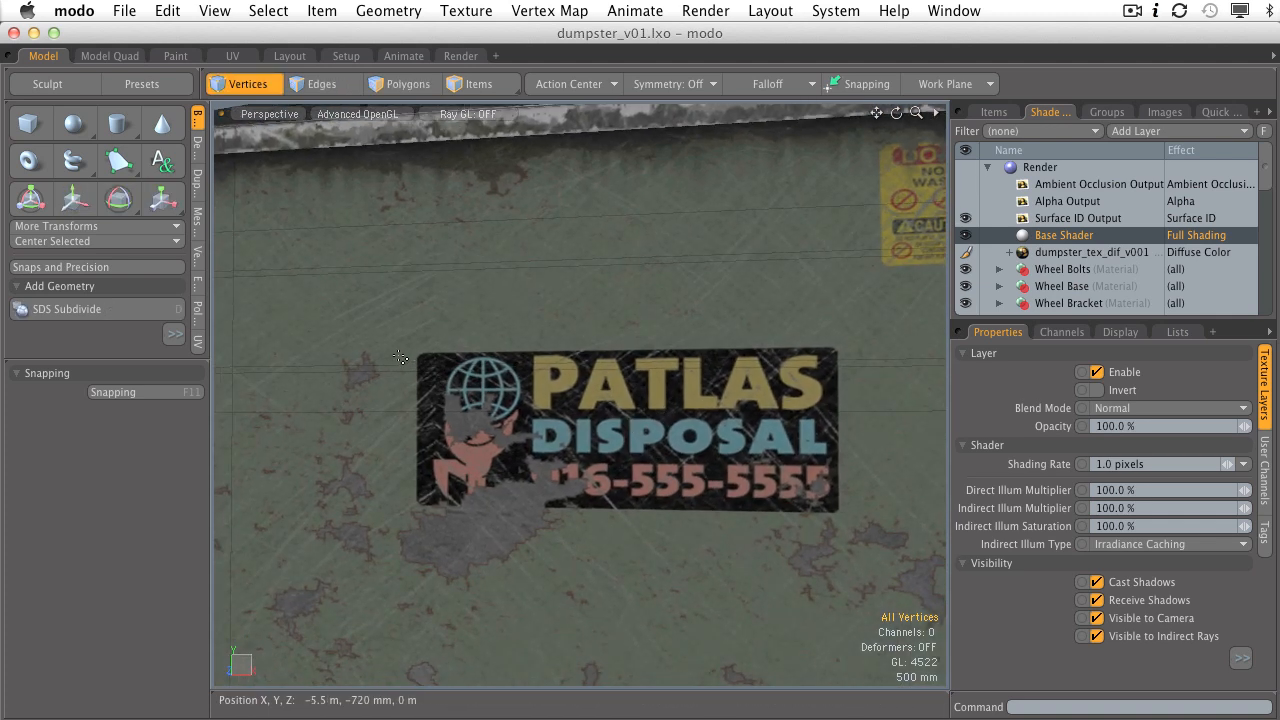
left_click_drag(865, 472, 521, 383, "ctrl+alt")
left_click_drag(640, 398, 518, 386, "alt")
left_click_drag(380, 375, 621, 349, "alt")
left_click_drag(760, 458, 860, 540, "alt+shift")
left_click_drag(860, 540, 550, 370, "alt+shift")
left_click_drag(550, 370, 716, 455, "ctrl+alt")
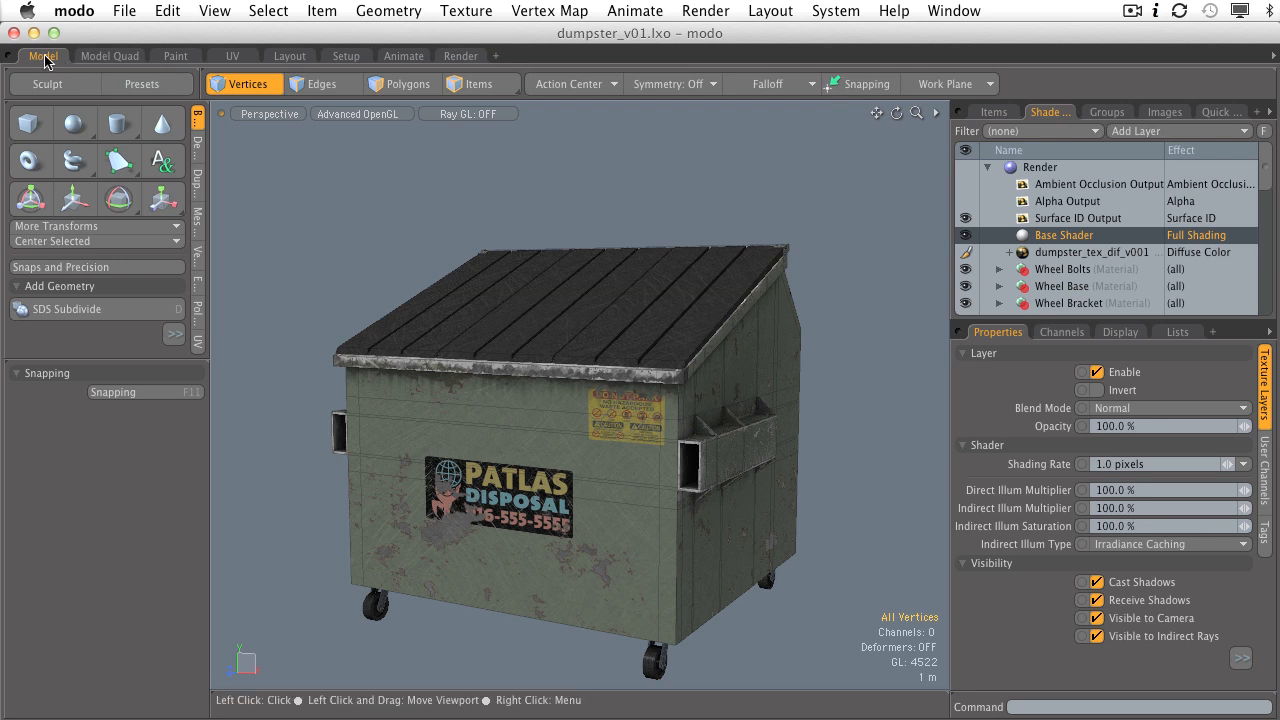
- Switch to the UV workspace and frame both the dumpster model and its complete UV map
left_click(232, 57)
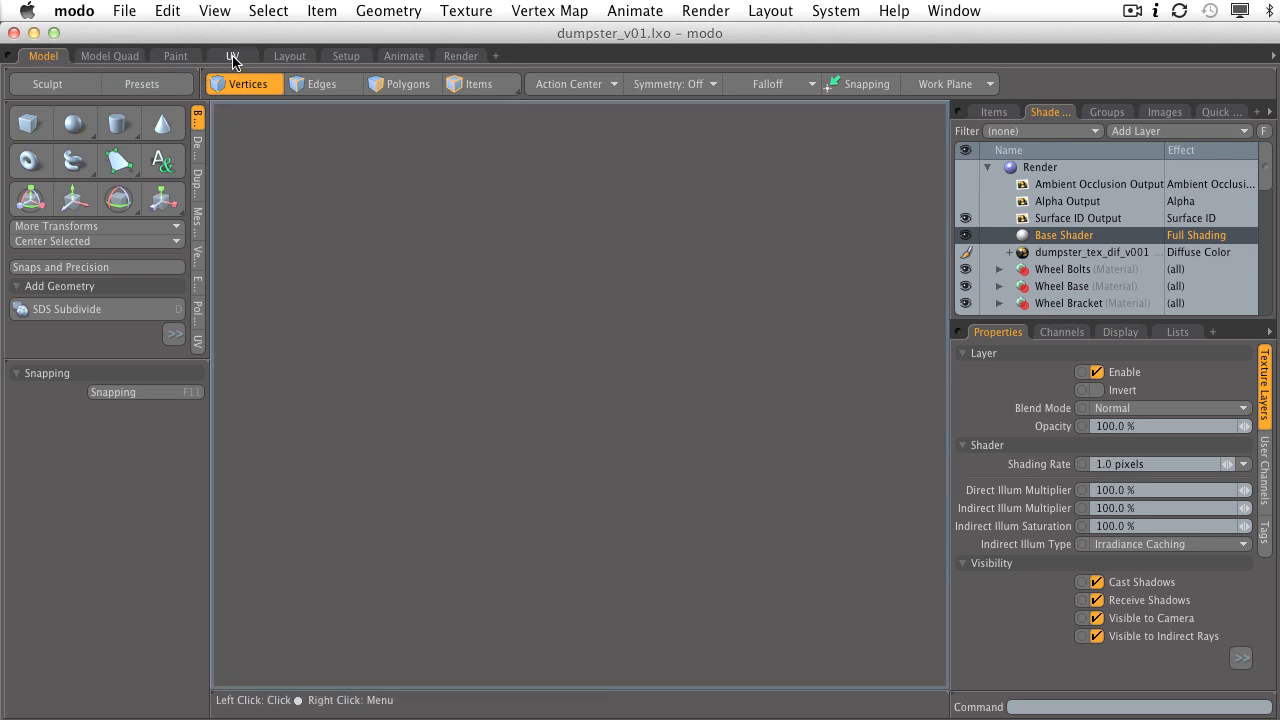
left_click_drag(790, 396, 780, 395, "ctrl+alt")
mouse_move(780, 395)
left_mouse_down("alt+shift")
mouse_move(791, 394)
mouse_move(777, 394)
left_mouse_up("alt+shift")
left_click_drag(777, 394, 767, 389, "alt+shift")
left_click_drag(767, 389, 772, 392, "ctrl+alt")
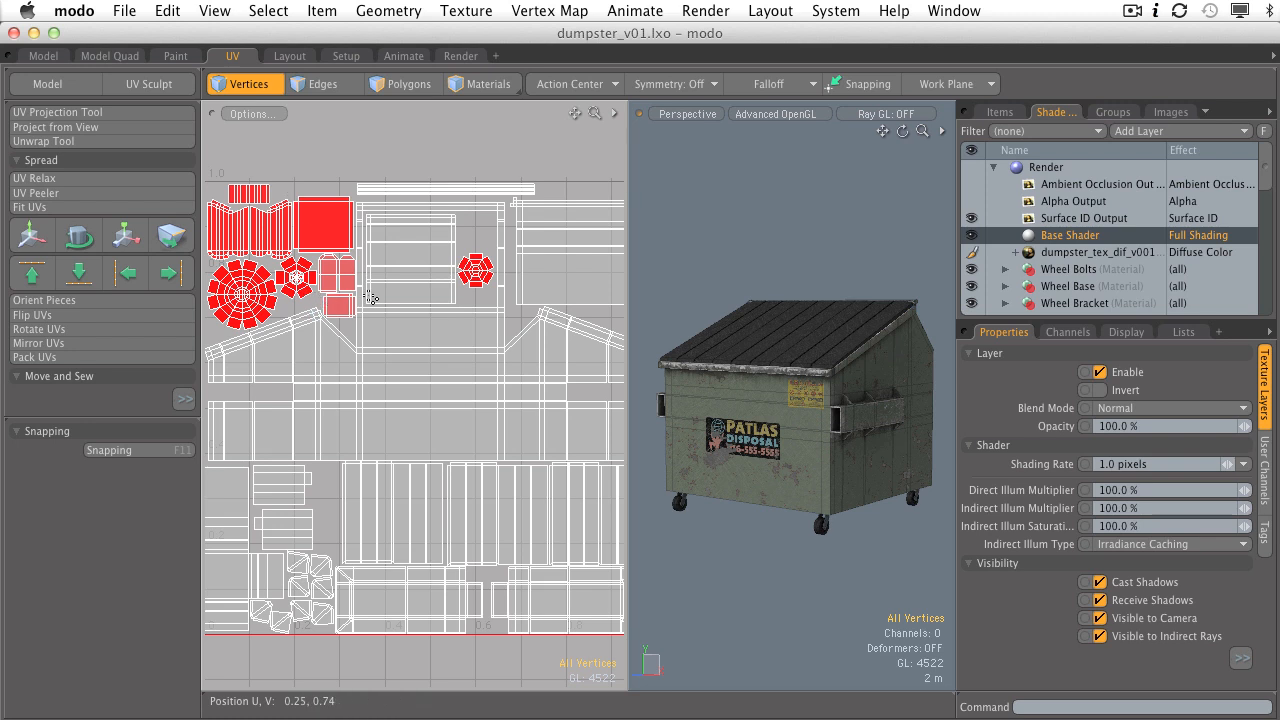
left_click_drag(415, 340, 437, 336, "ctrl+alt")
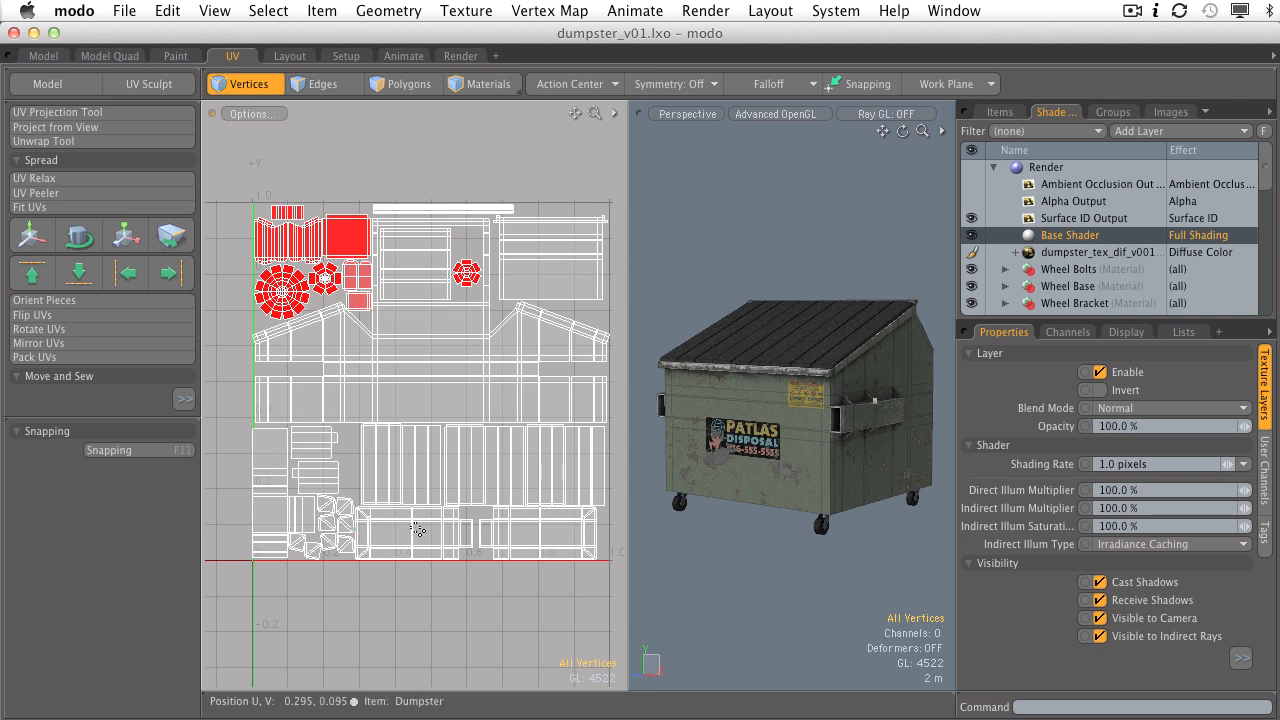
- Examine the dumpster's UV map, comparing the 0 to 1 UV square with the surrounding grid quadrants
left_click_drag(491, 415, 455, 382, "ctrl+alt")
left_click_drag(455, 382, 499, 350, "alt+shift")
left_click_drag(499, 350, 472, 366, "ctrl+alt")
left_click_drag(472, 366, 461, 358, "alt+shift")
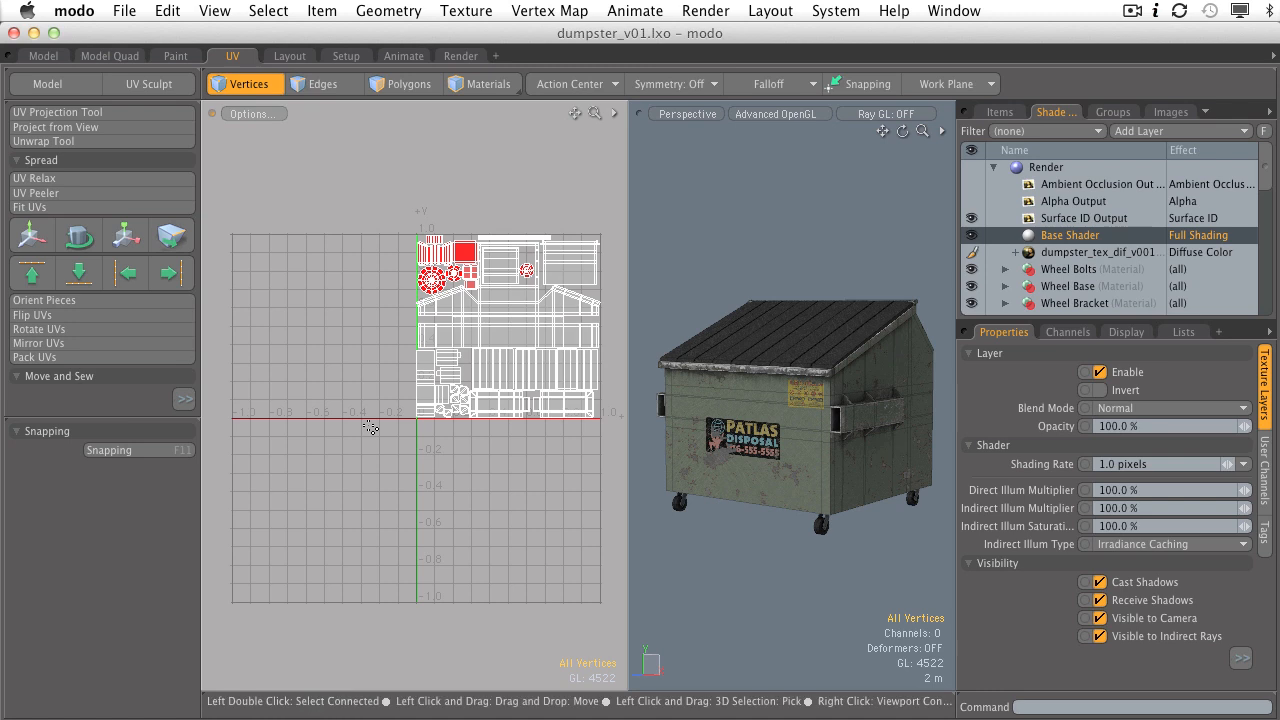
left_click_drag(427, 222, 346, 222, "alt+shift")
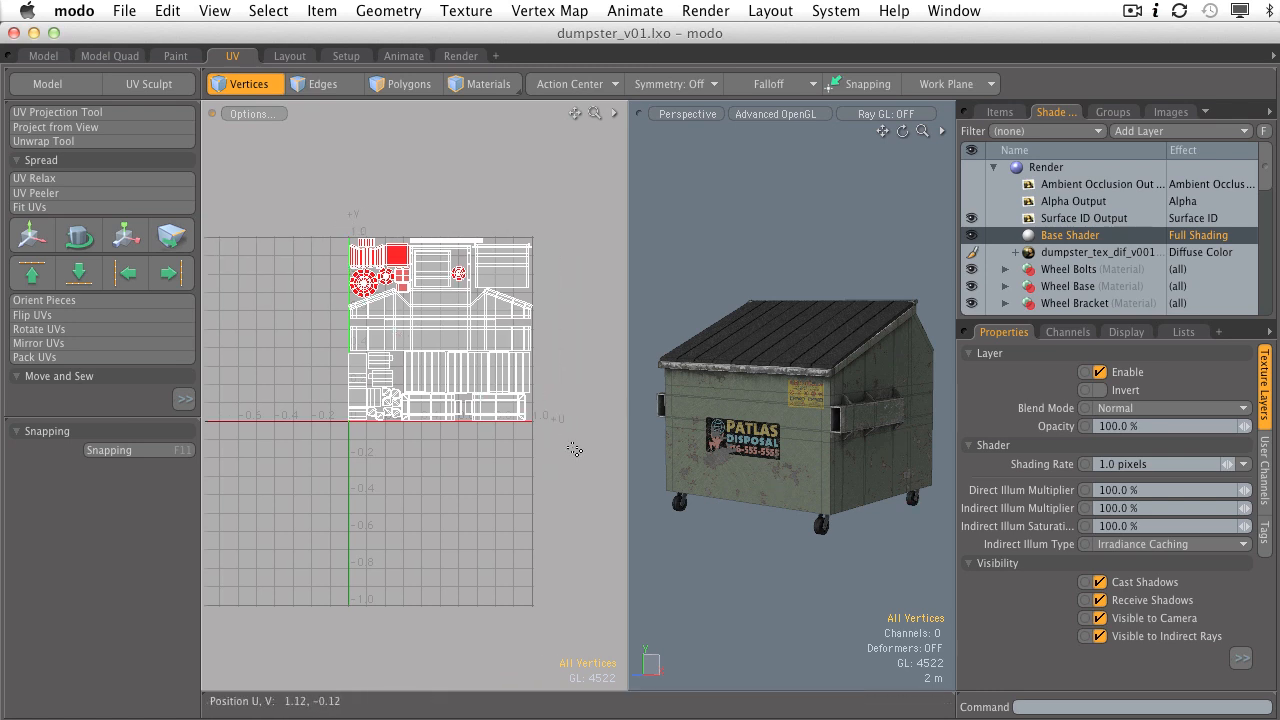
left_click_drag(382, 296, 398, 302, "ctrl+alt")
mouse_move(398, 303)
left_mouse_down("alt+shift")
mouse_move(339, 304)
mouse_move(376, 303)
left_mouse_up("alt+shift")
left_click_drag(376, 303, 391, 333, "alt+shift")
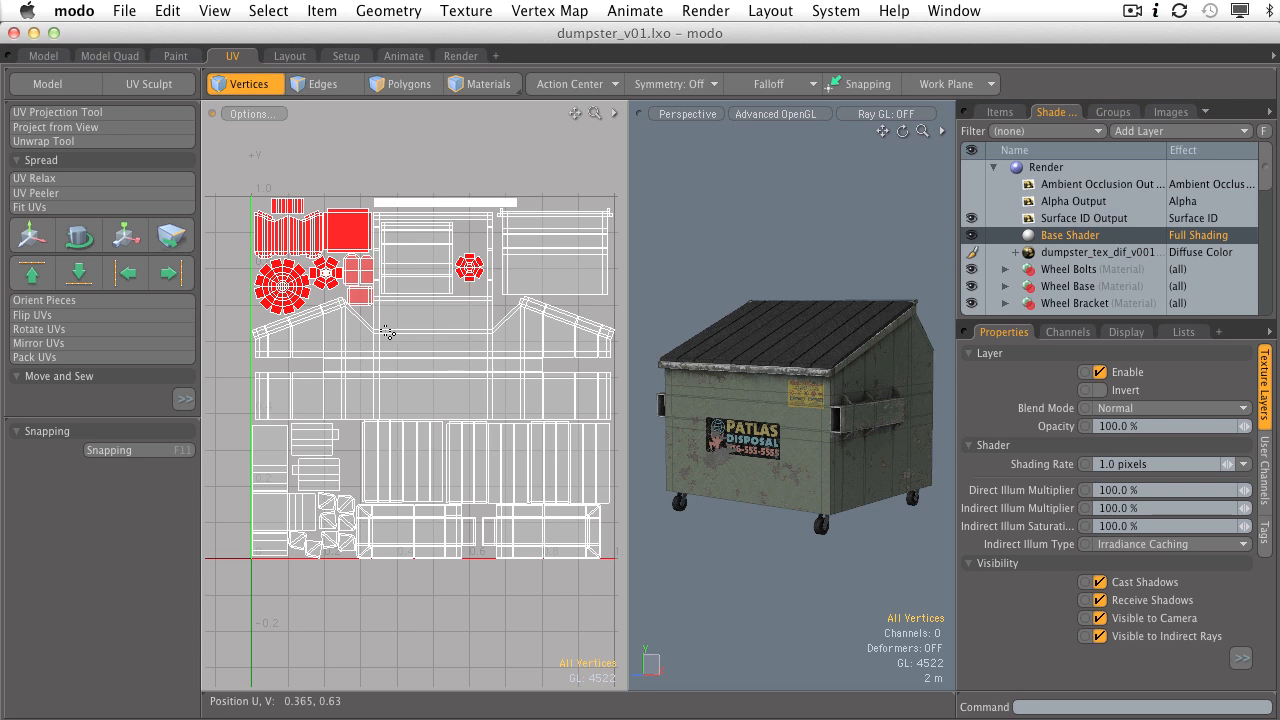
left_click_drag(391, 346, 391, 350, "ctrl+alt")
left_click_drag(391, 350, 437, 318, "alt+shift")
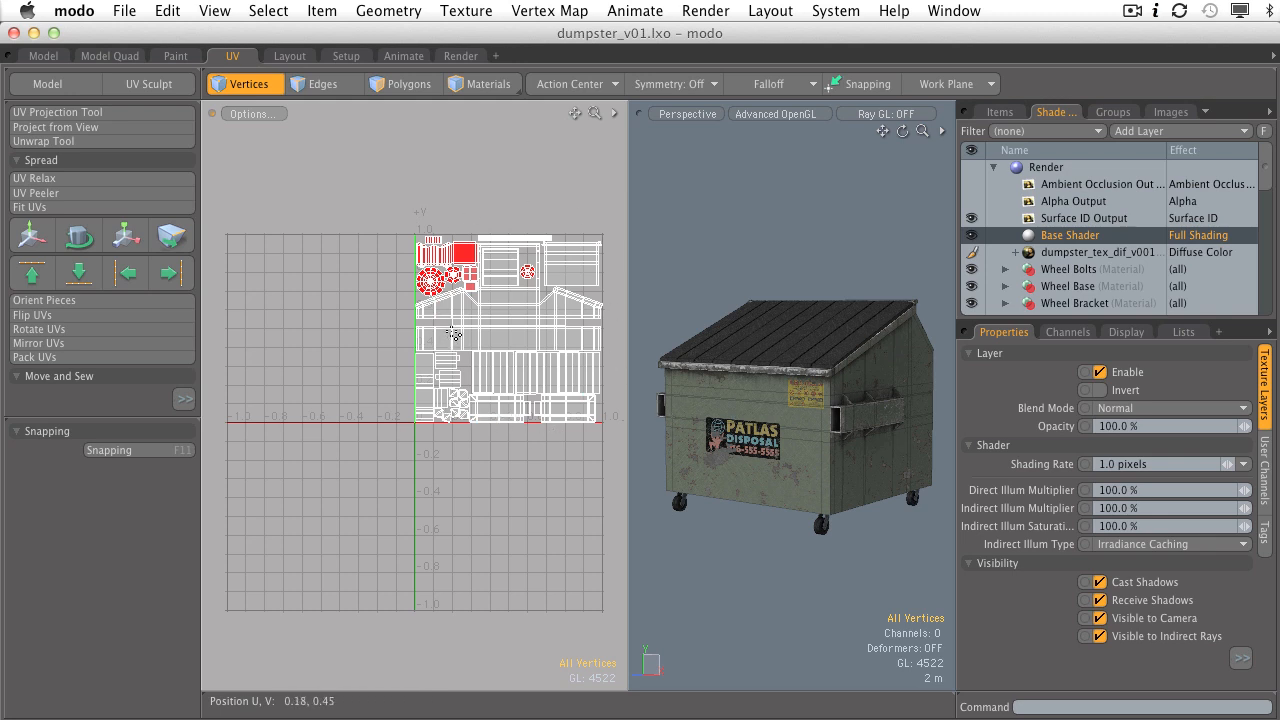
left_click_drag(489, 303, 455, 311, "alt+shift")
left_click_drag(455, 311, 466, 315, "alt+shift")
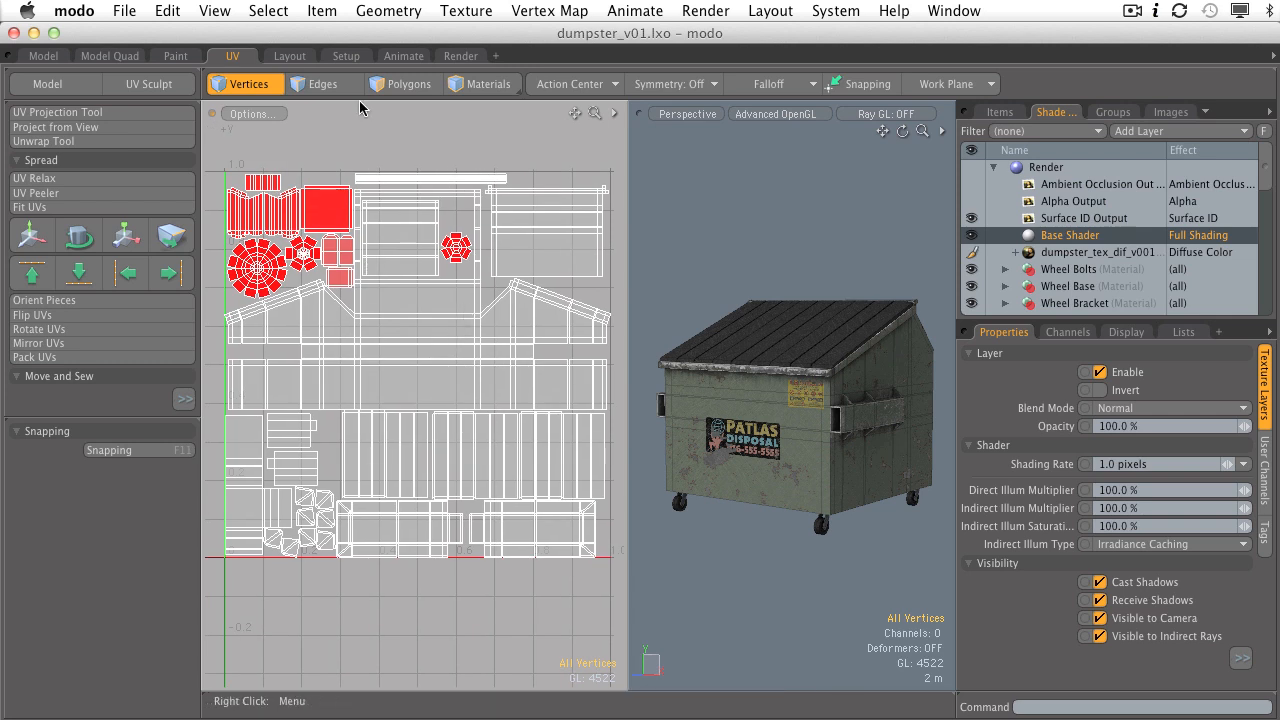
- In polygon selection mode, select the front panel's UV island, inspect the matching polygons on the model and clear the selection
left_click(398, 86)
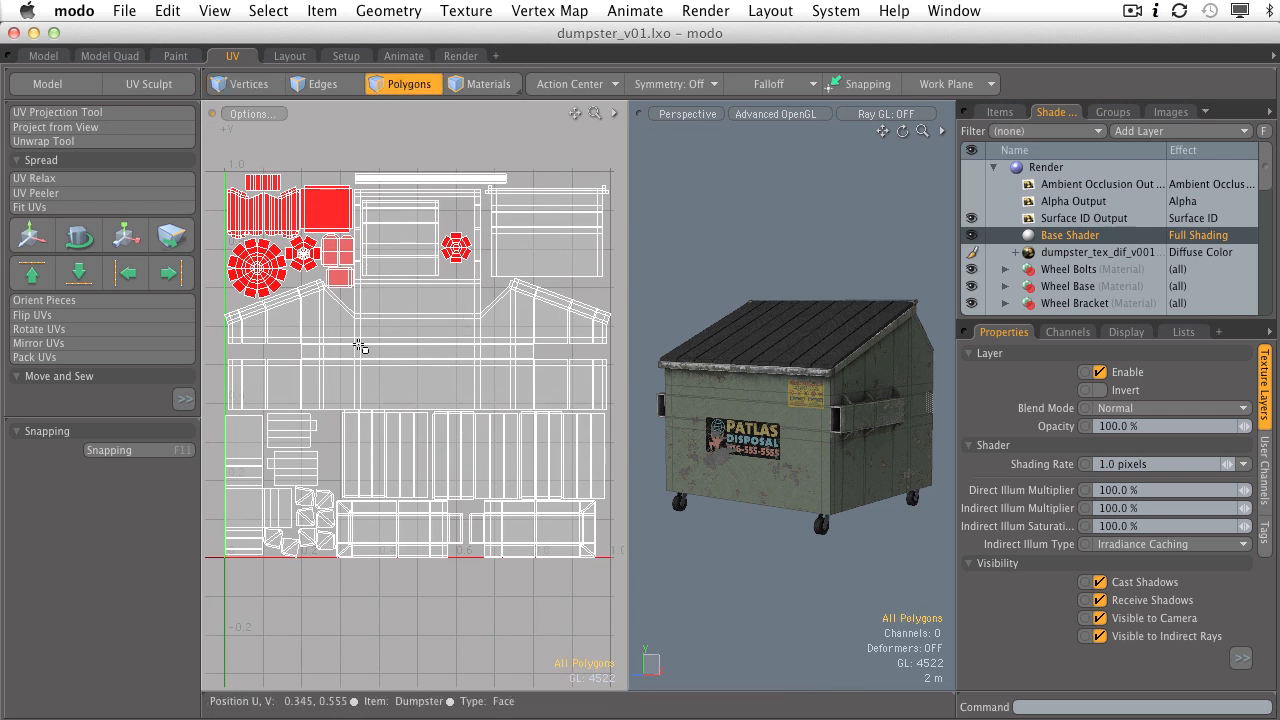
double_click(530, 248)
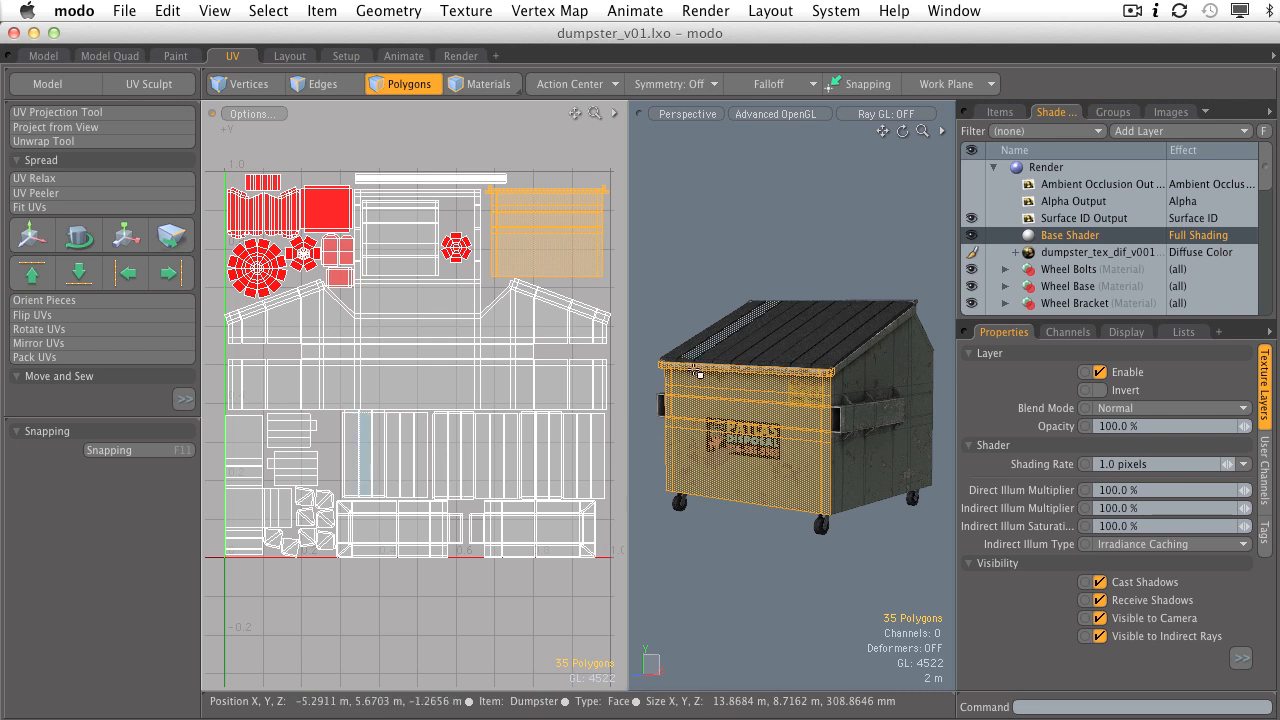
left_click_drag(774, 392, 813, 380, "alt+shift")
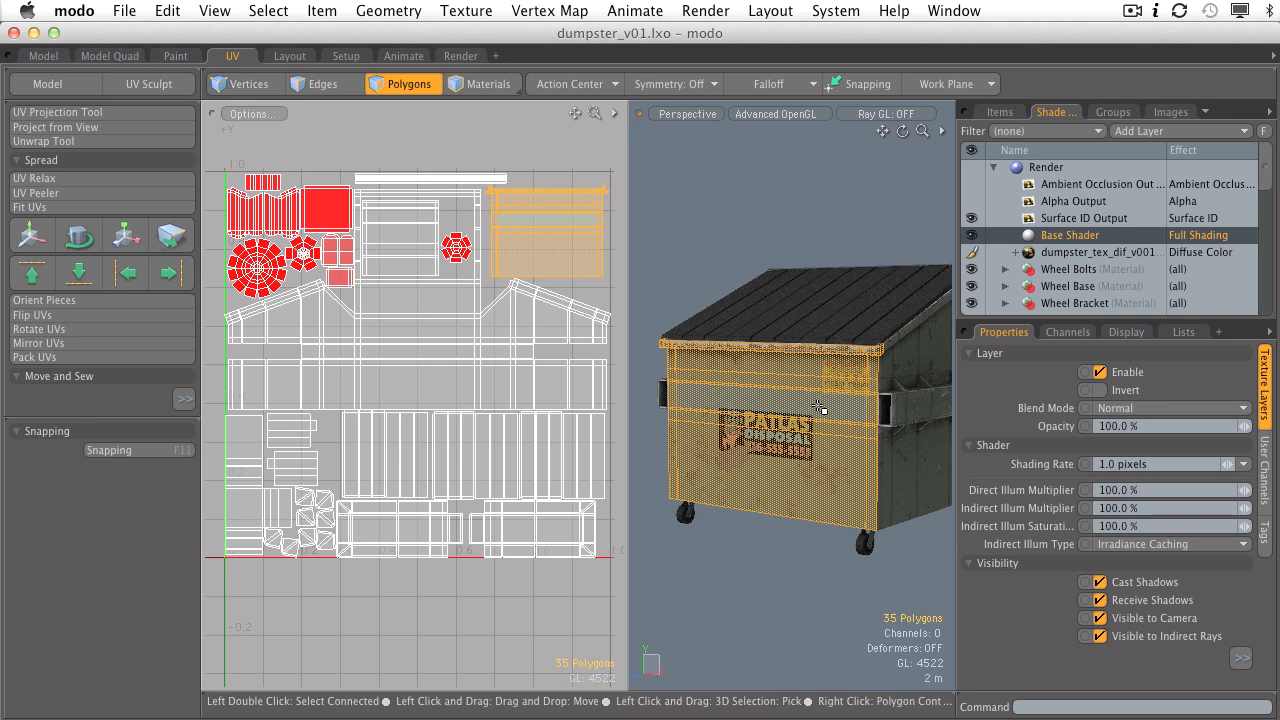
left_click_drag(819, 407, 815, 375, "alt")
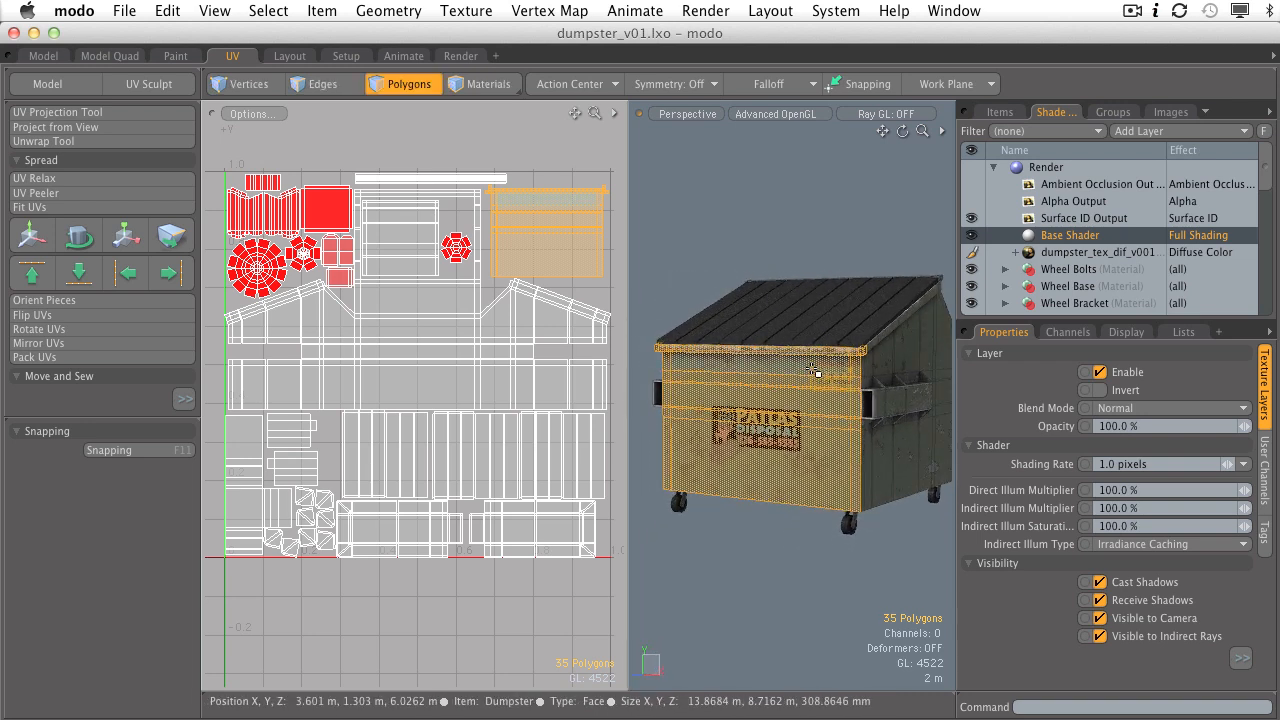
left_click(731, 231)
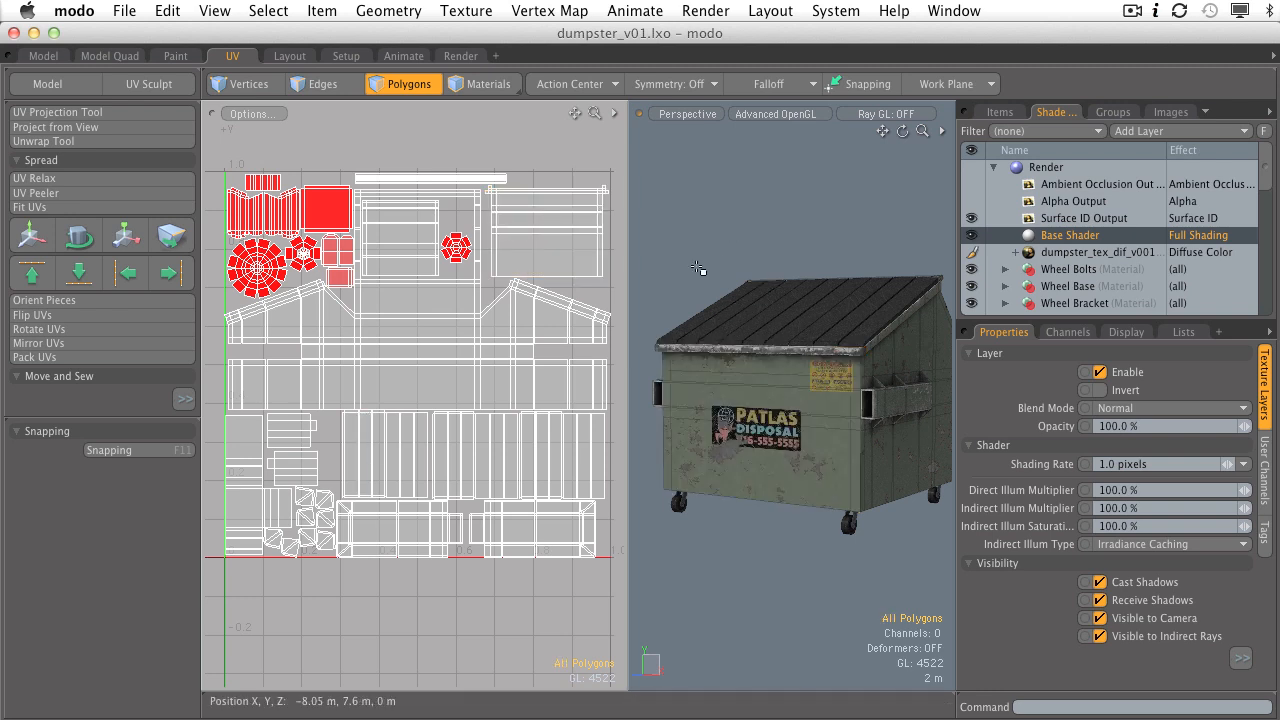
- Select all of the dumpster's polygons, compare the model with its full UV map and clear the selection
left_click_drag(716, 275, 740, 300, "alt")
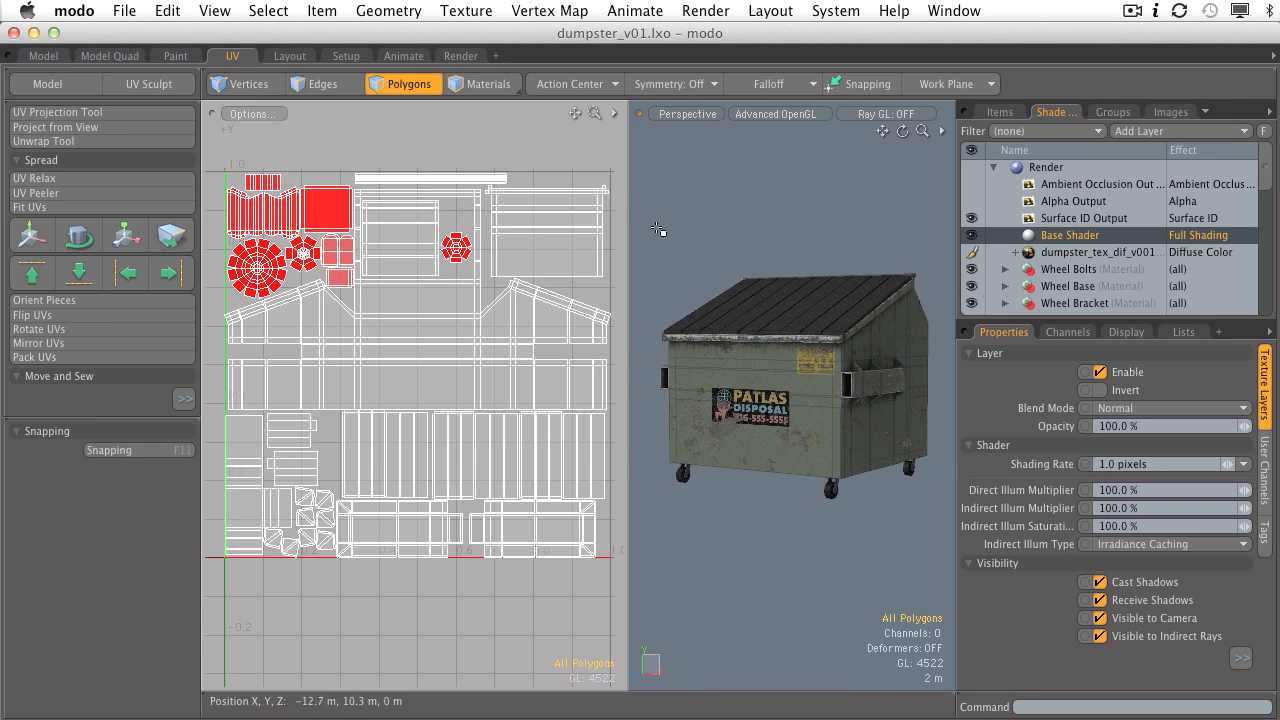
right_click_drag(641, 215, 980, 580)
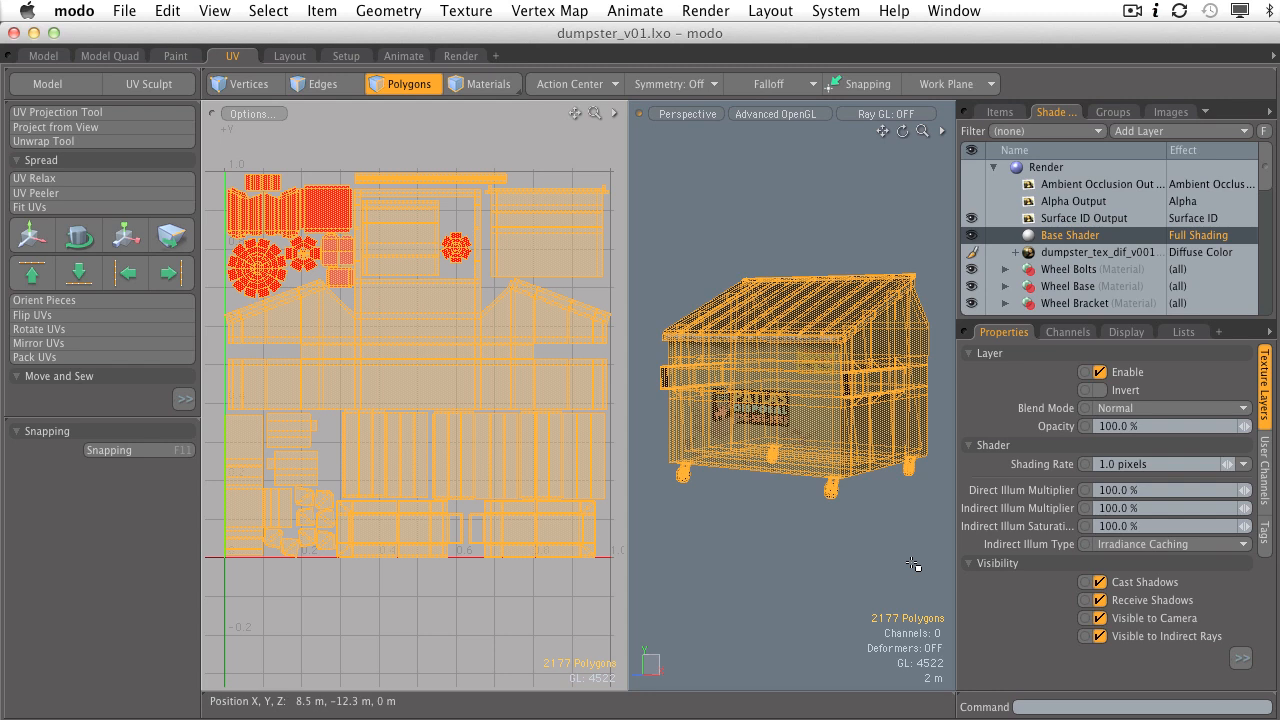
left_click(913, 565)
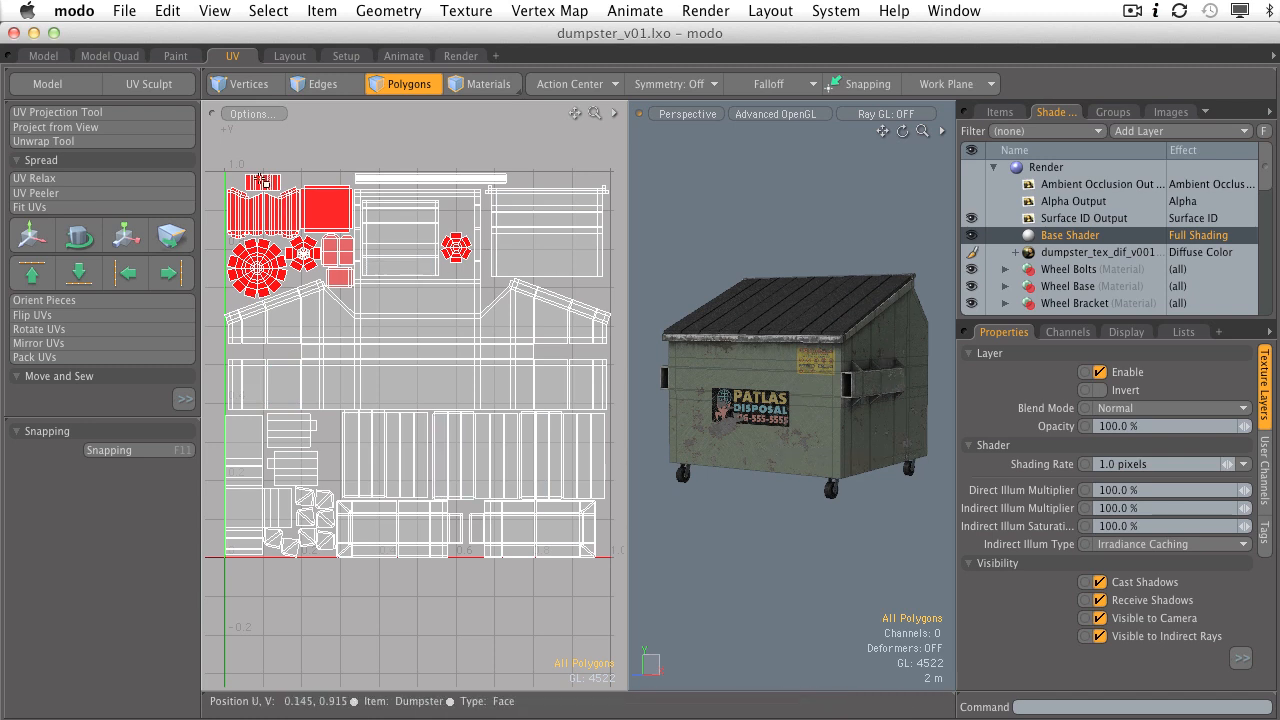
left_click_drag(220, 145, 625, 607)
left_click(590, 598)
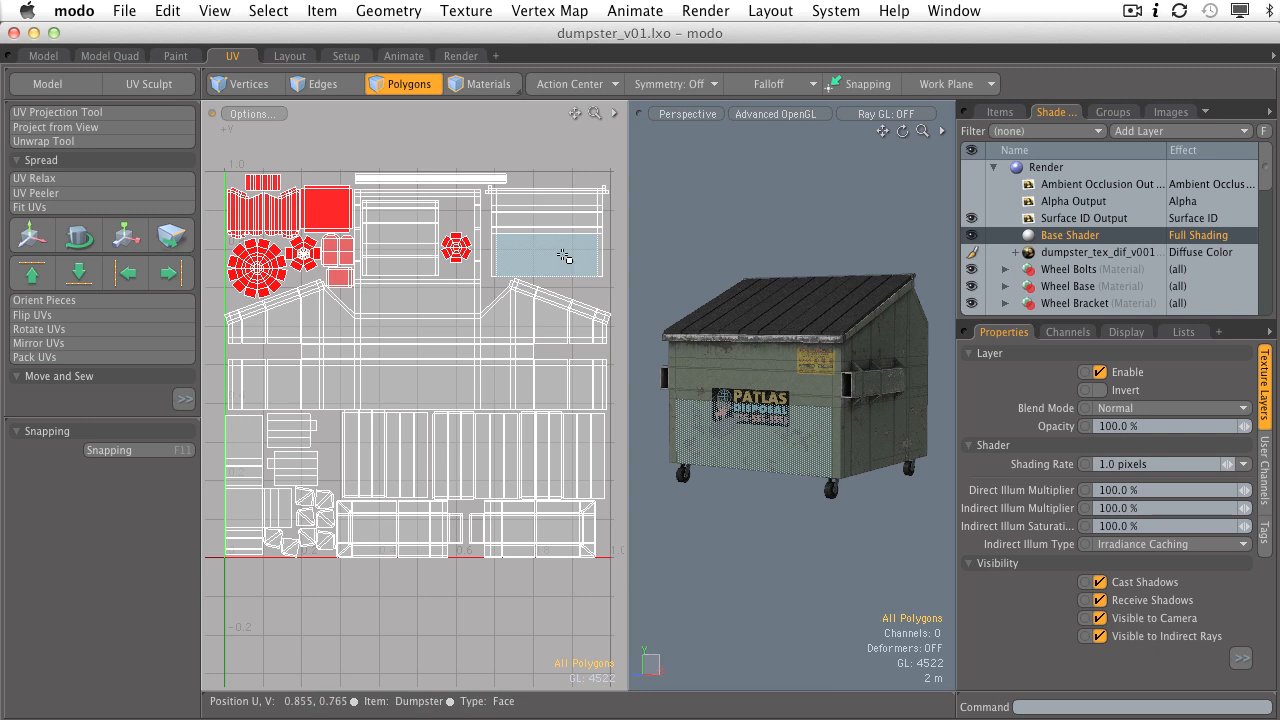
- Highlight the front panel's UV island twice more to compare it with the decal side of the dumpster, clearing each selection
double_click(560, 256)
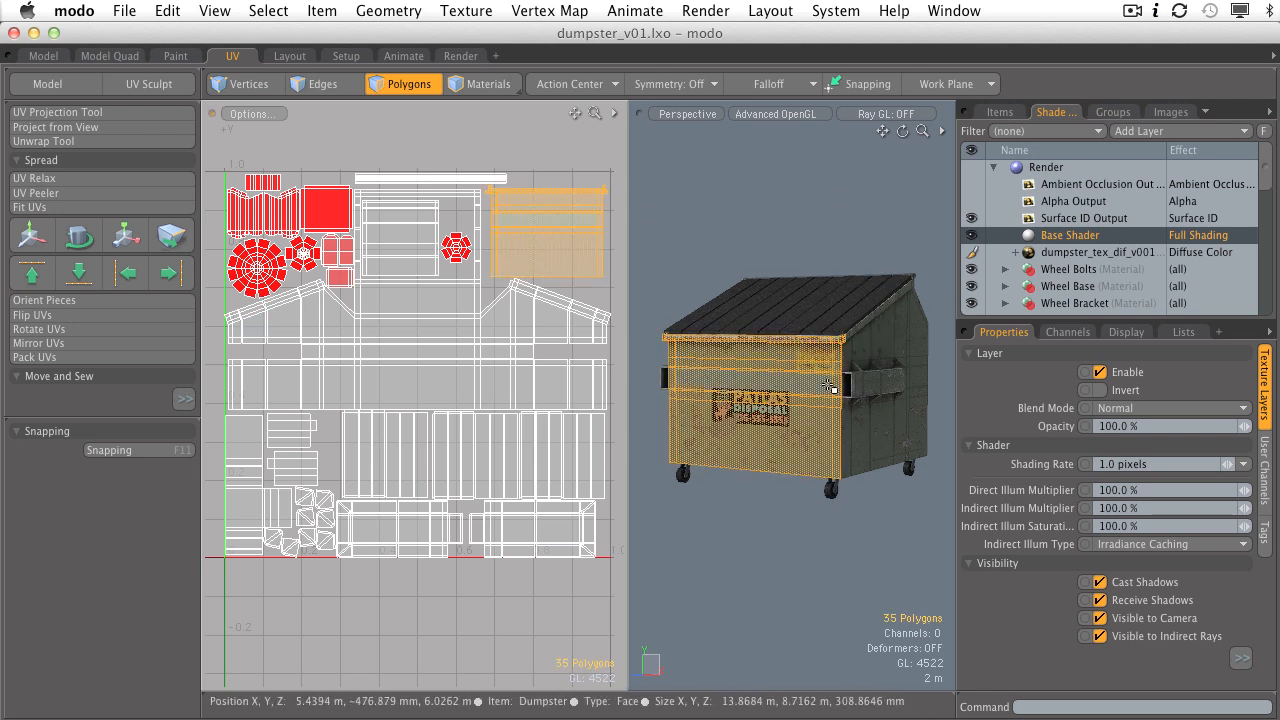
left_click(536, 137)
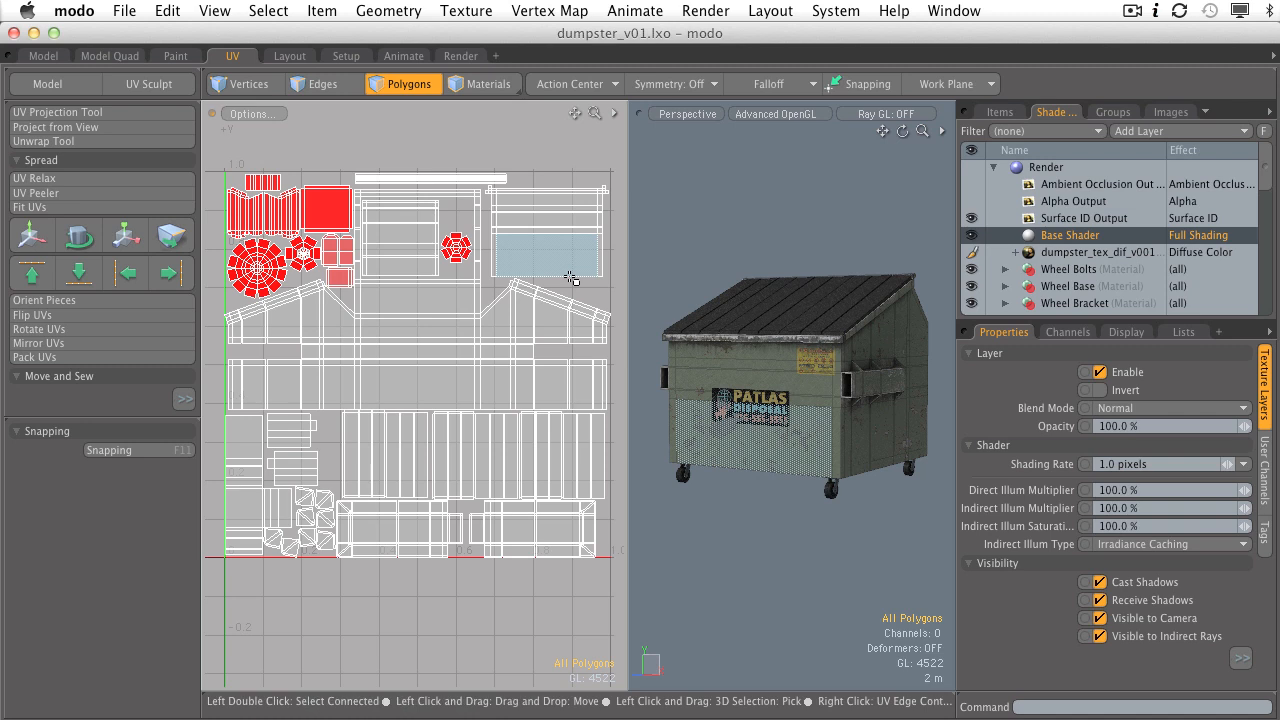
double_click(545, 258)
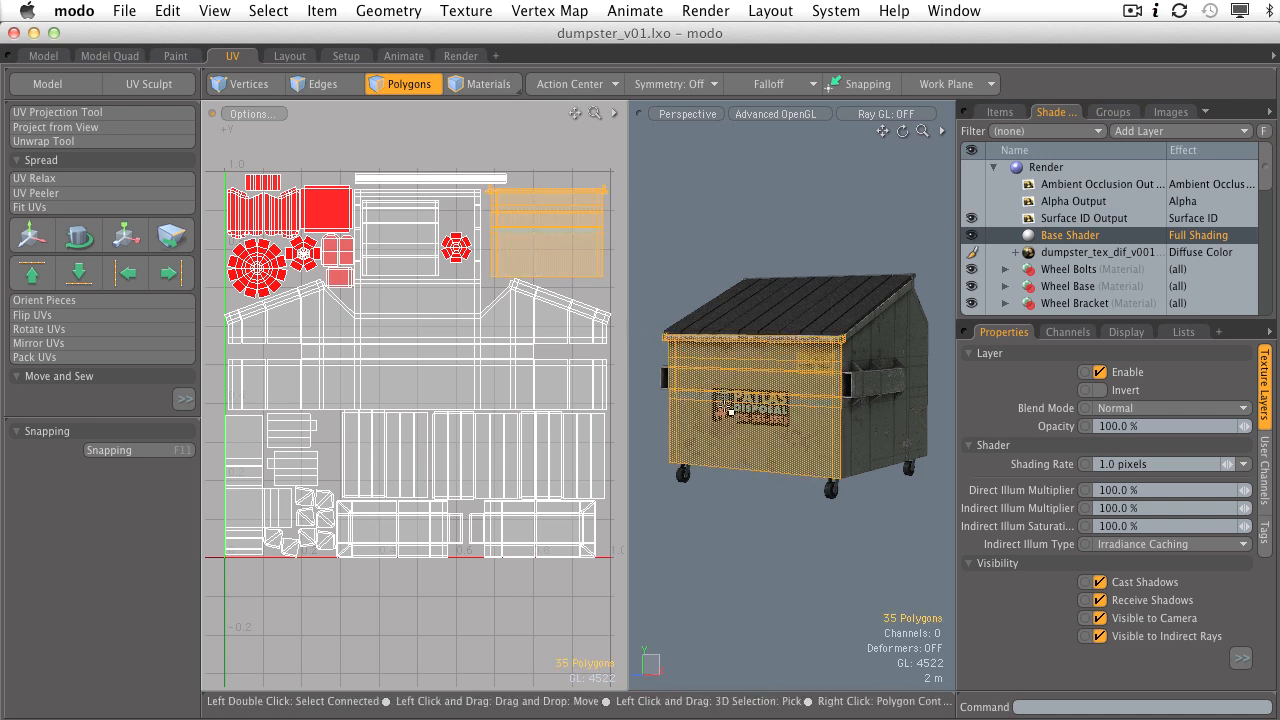
left_click_drag(760, 406, 789, 372, "alt")
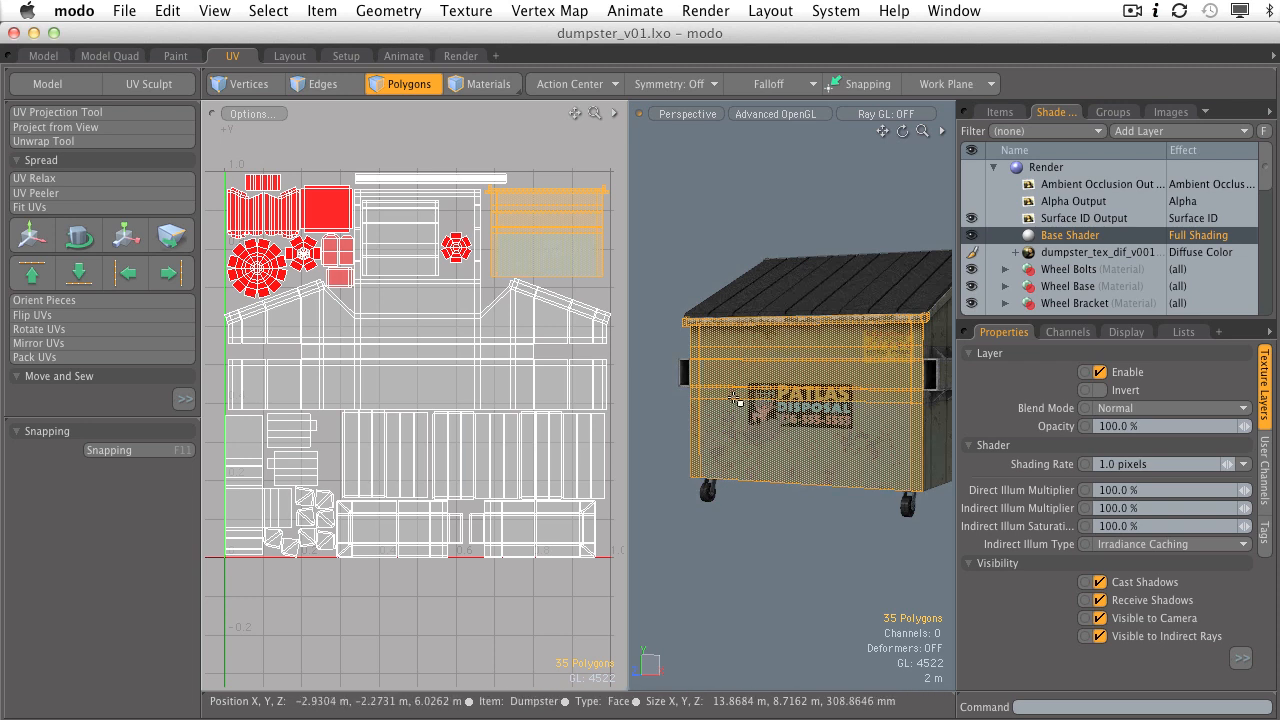
left_click(392, 152)
left_click_drag(882, 411, 784, 420, "alt")
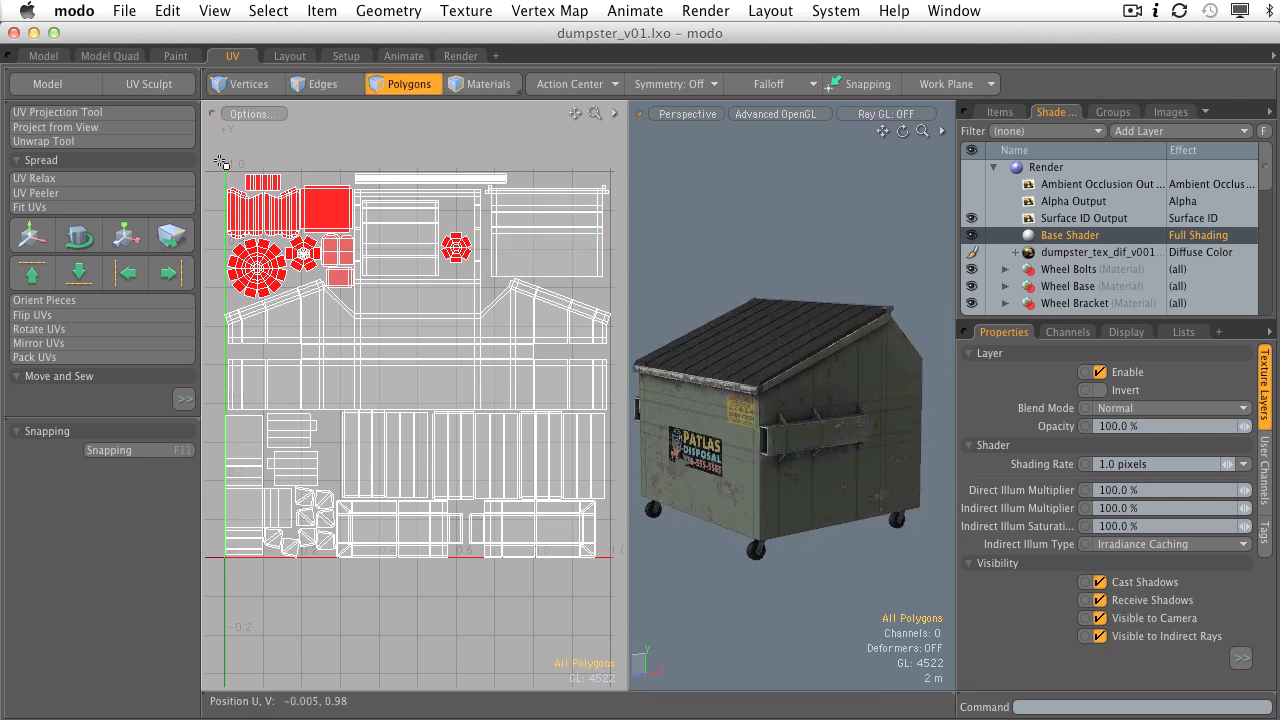
- Select the polygons connected to the dumpster's side in the 3D view, inspect them and clear the selection
scroll(293, 190, "down", 2)
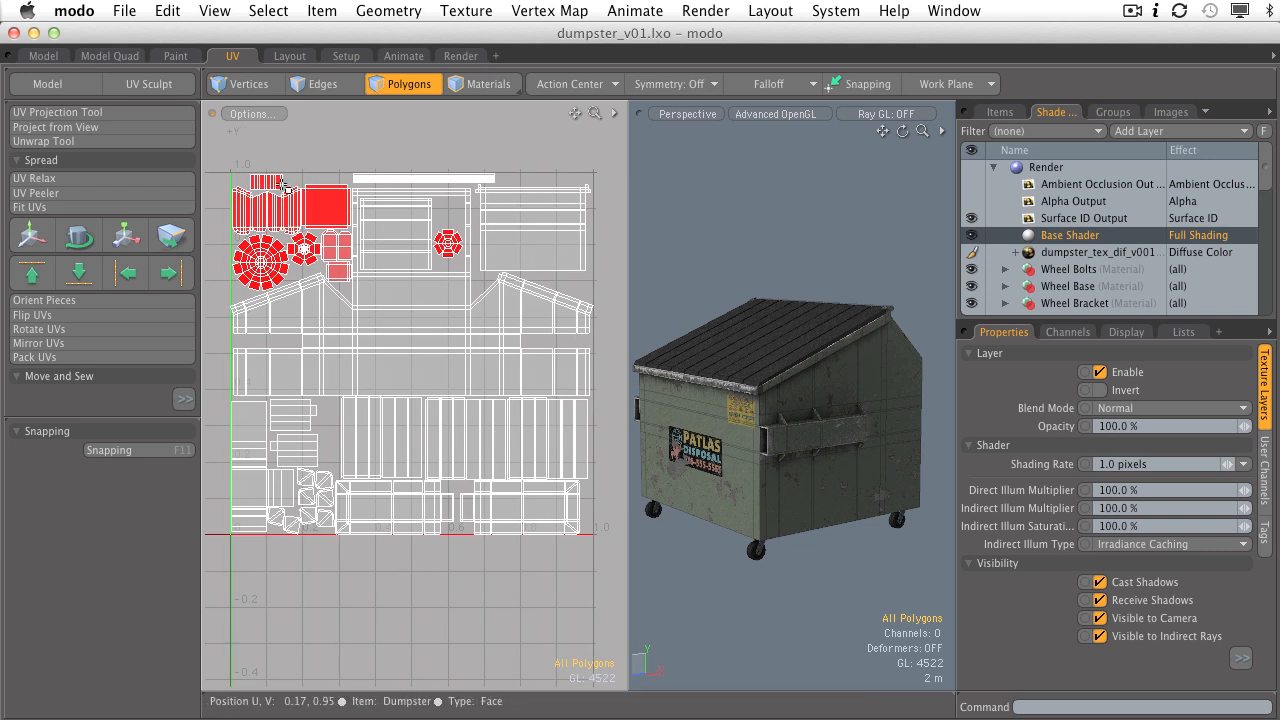
double_click(833, 388)
left_click_drag(775, 365, 801, 343, "alt+shift")
left_click(803, 283)
left_click_drag(803, 283, 776, 292, "alt")
left_click_drag(776, 292, 749, 305, "alt+shift")
- Lasso the entire UV layout twice to compare it with the whole model, clearing the selection each time
right_click_drag(213, 147, 618, 595)
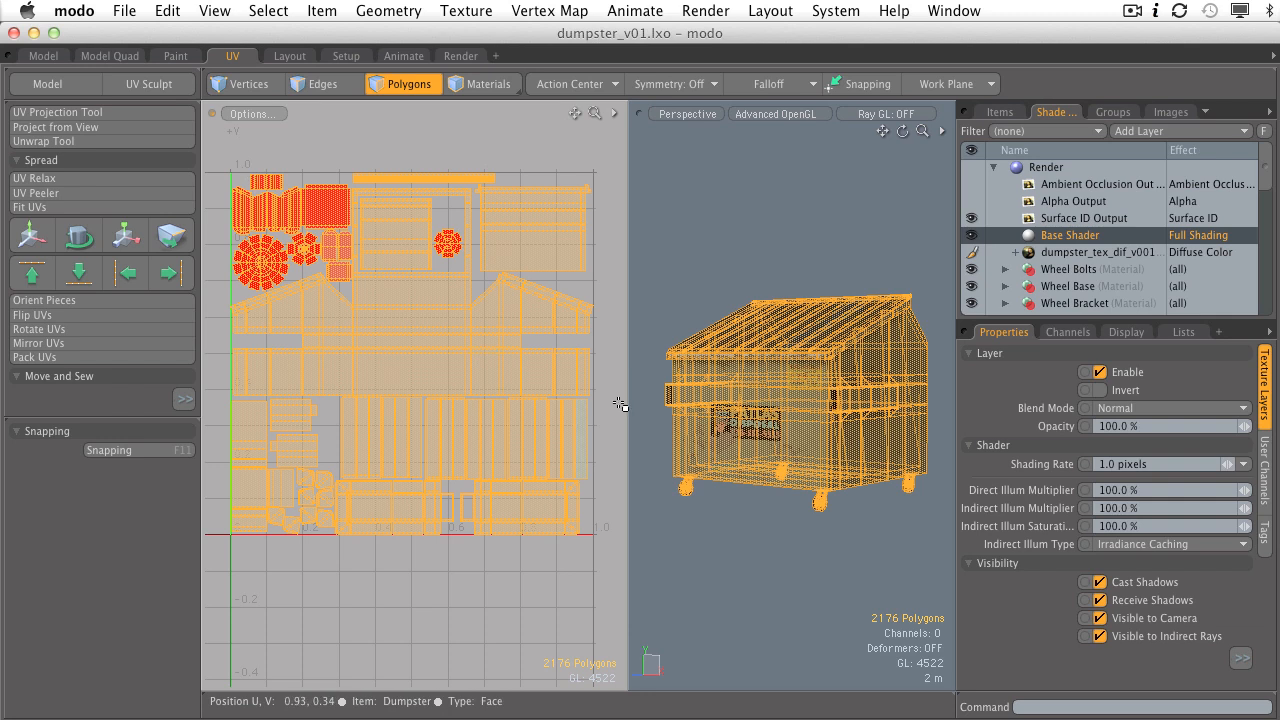
left_click(703, 274)
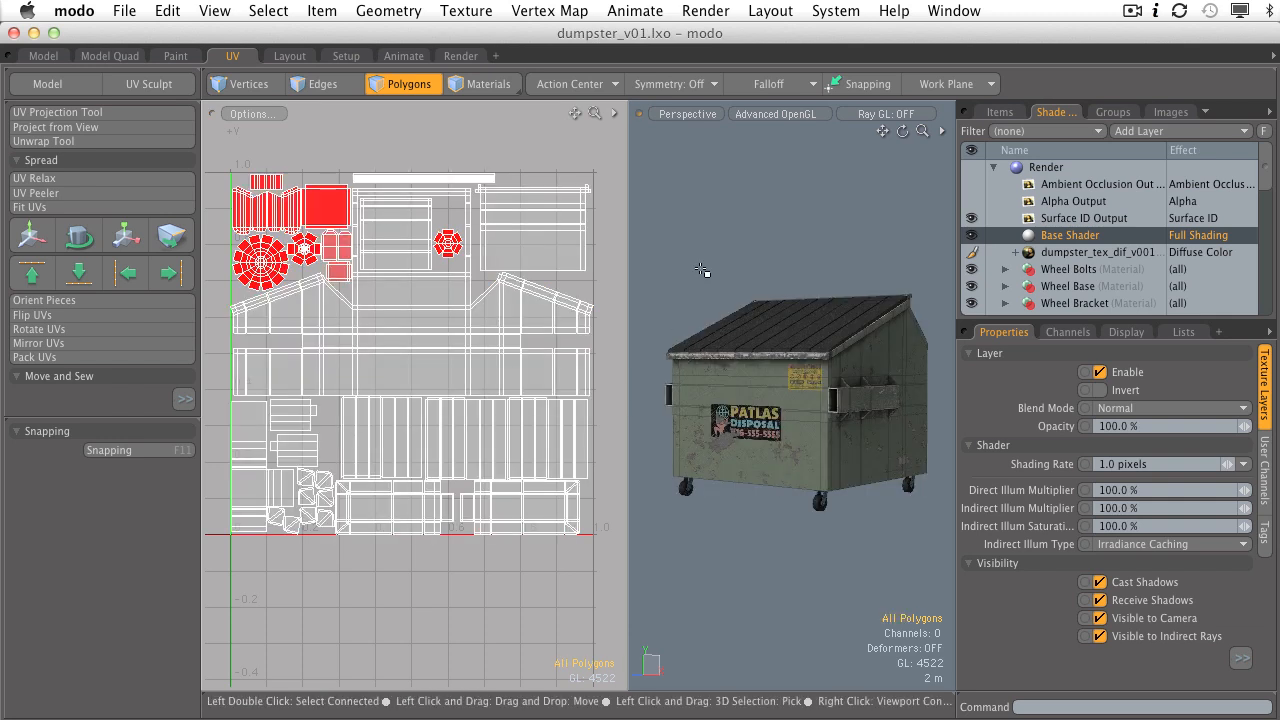
left_click_drag(652, 270, 781, 321, "alt")
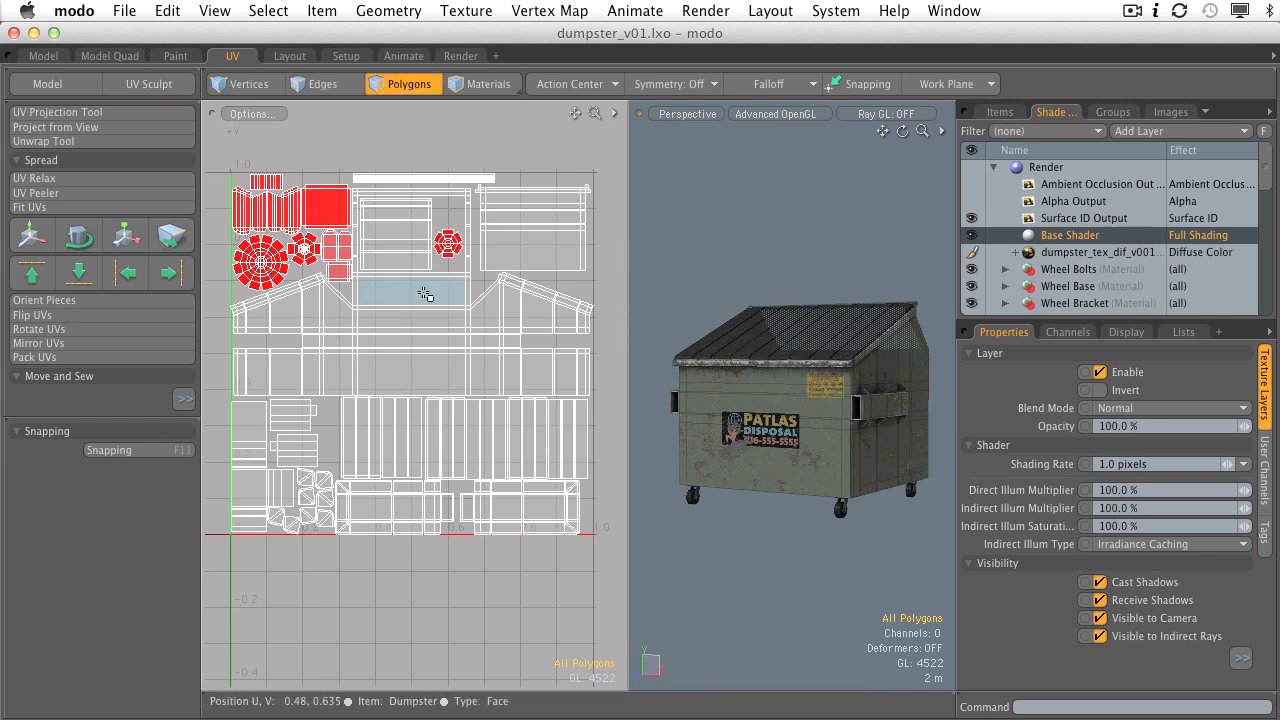
right_click_drag(215, 141, 612, 570)
left_click(598, 553)
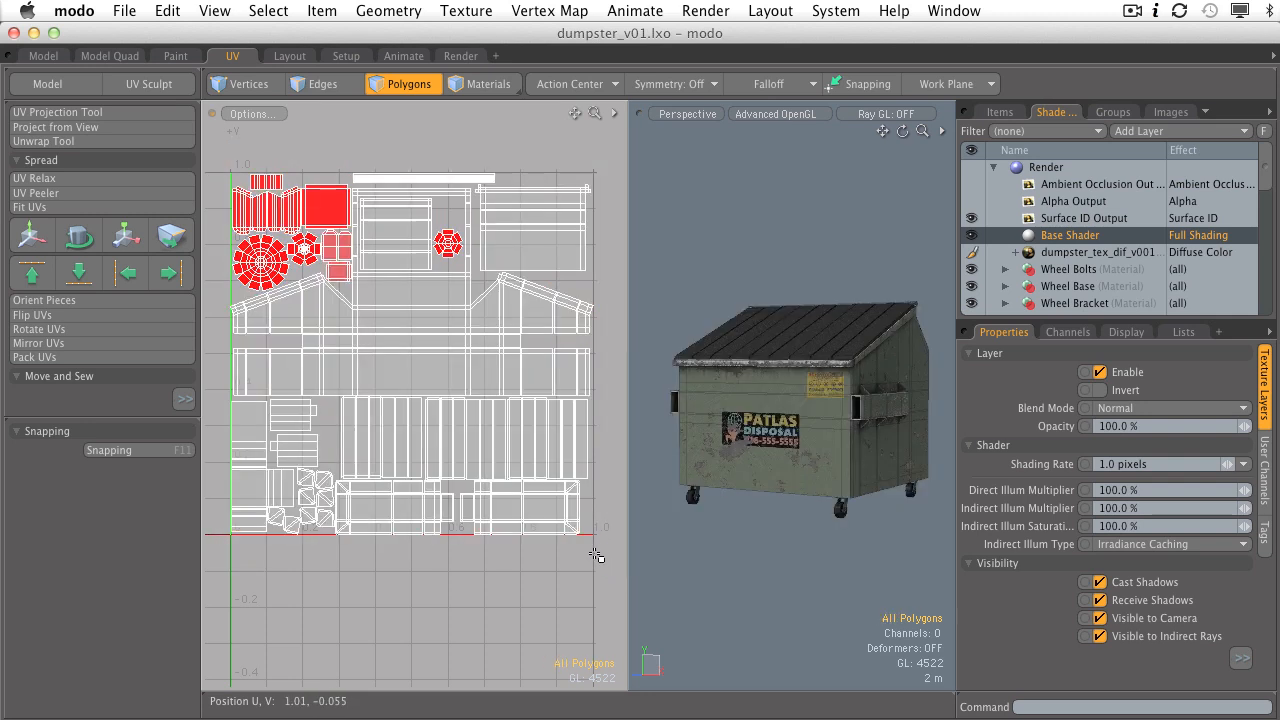
- Select the large UV island of the dumpster's side and back walls, inspect it around the model and clear the selection
double_click(426, 306)
left_click_drag(919, 441, 718, 428, "alt")
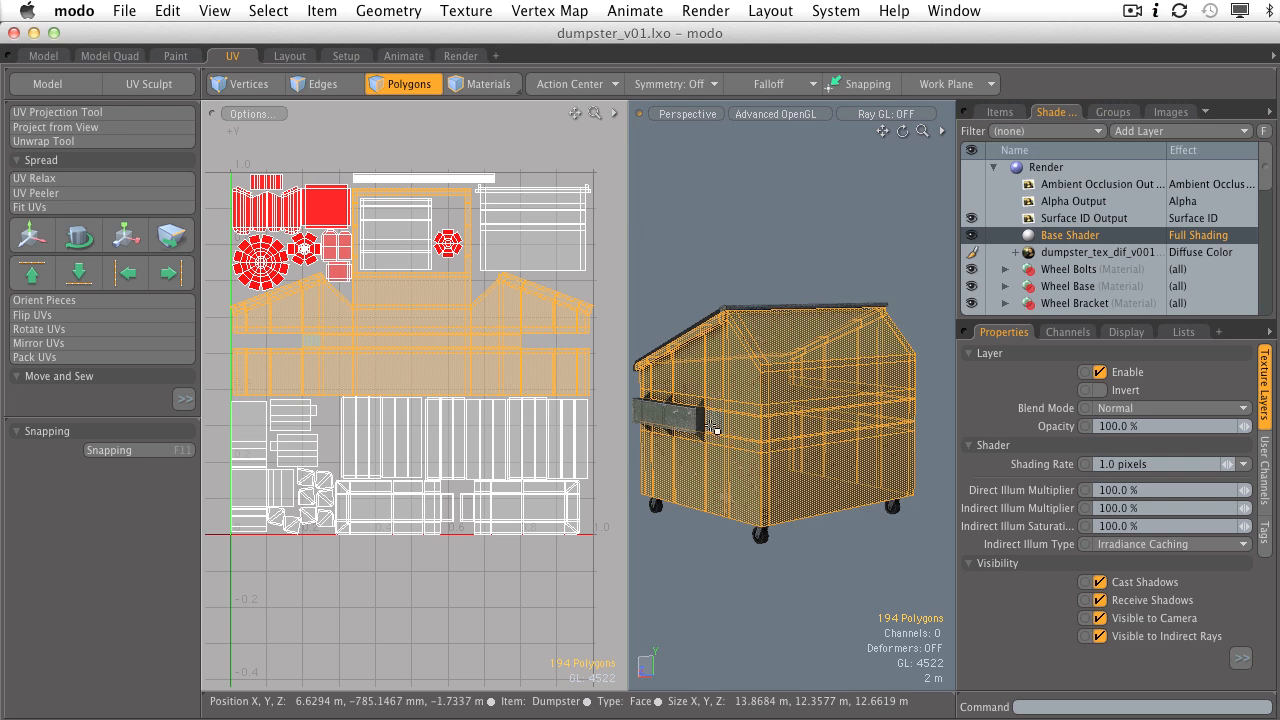
left_click_drag(716, 428, 828, 420, "alt")
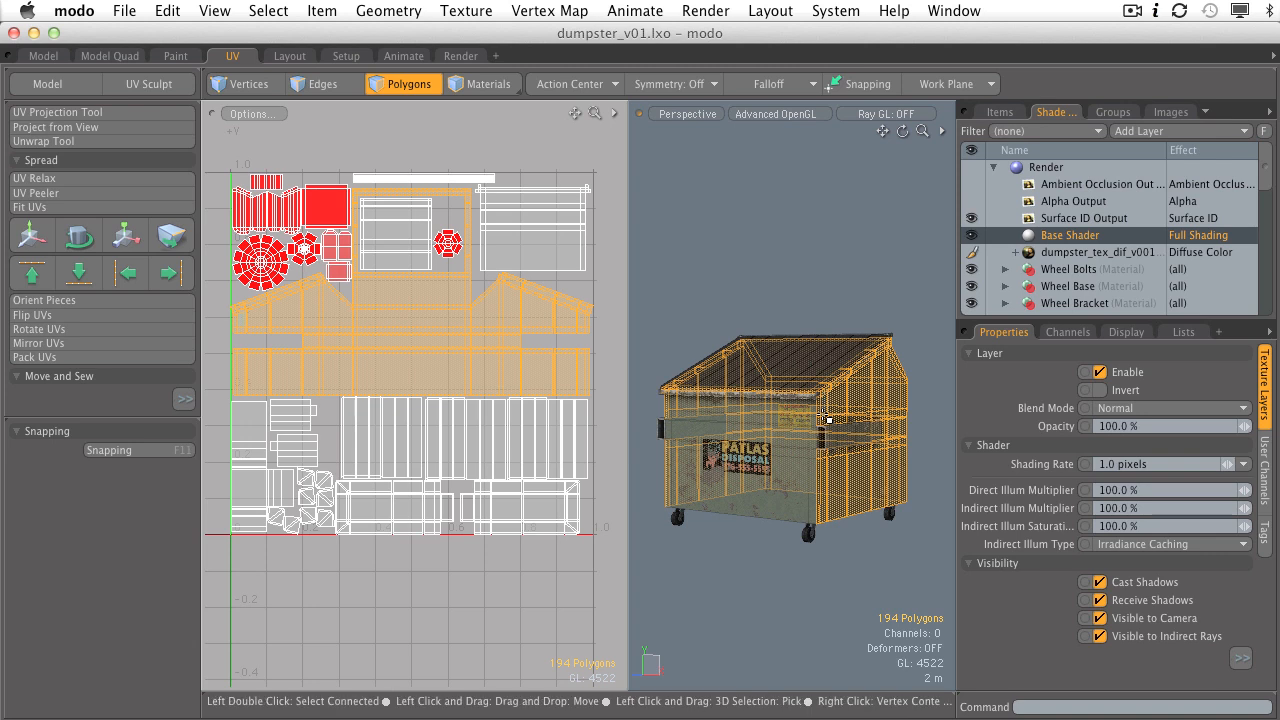
left_click(809, 313)
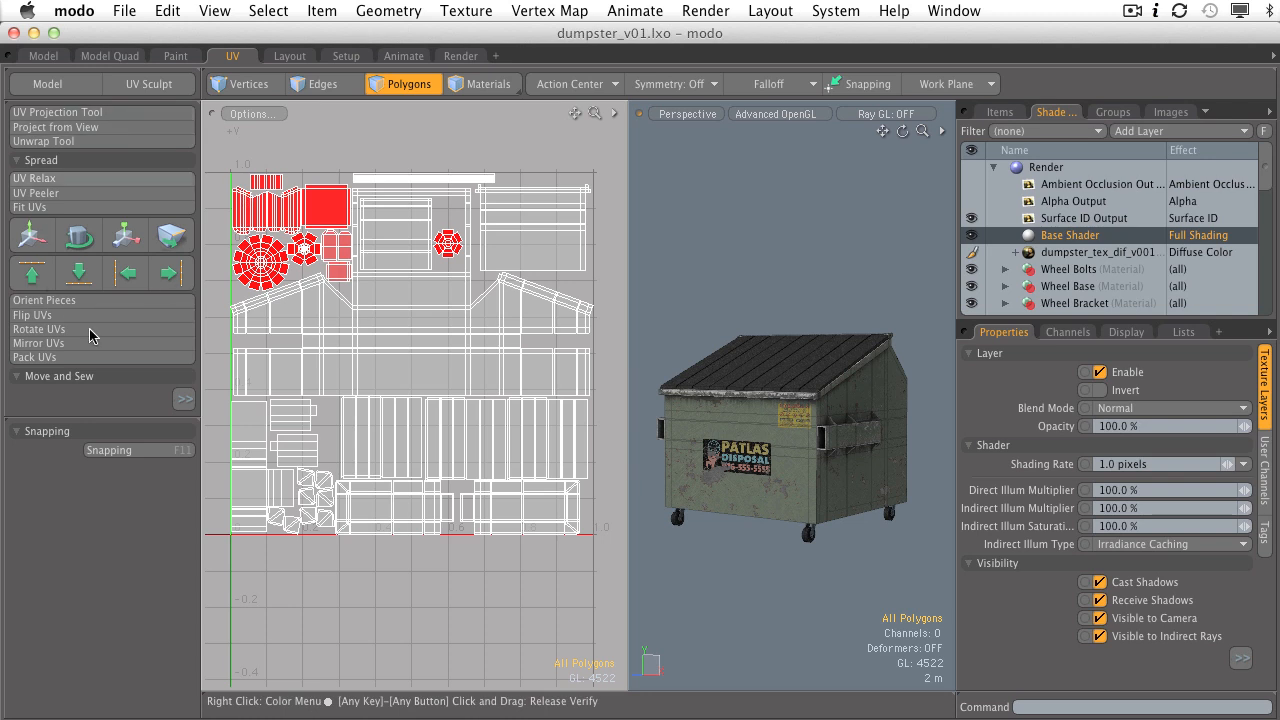
- Lasso the entire UV layout three times to compare it with the whole dumpster model, clearing the selection after each pass
left_click_drag(830, 470, 733, 388, "alt")
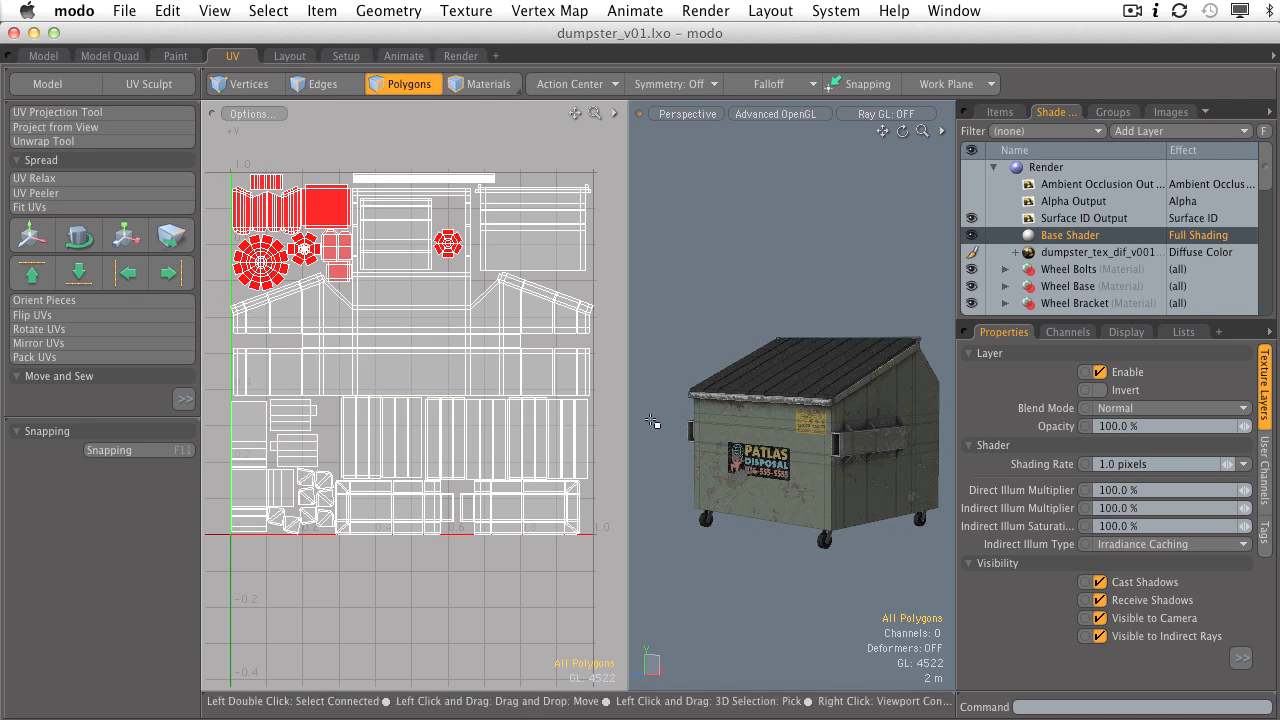
right_click_drag(206, 142, 634, 603)
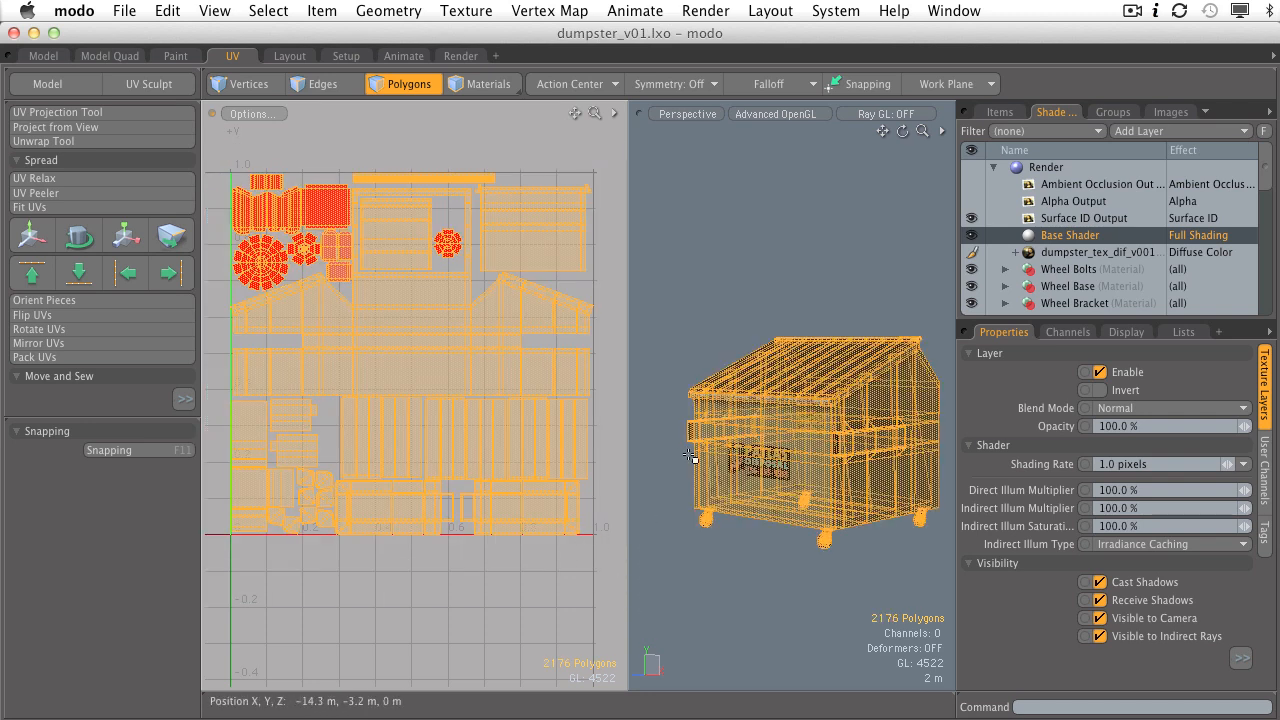
left_click(664, 354)
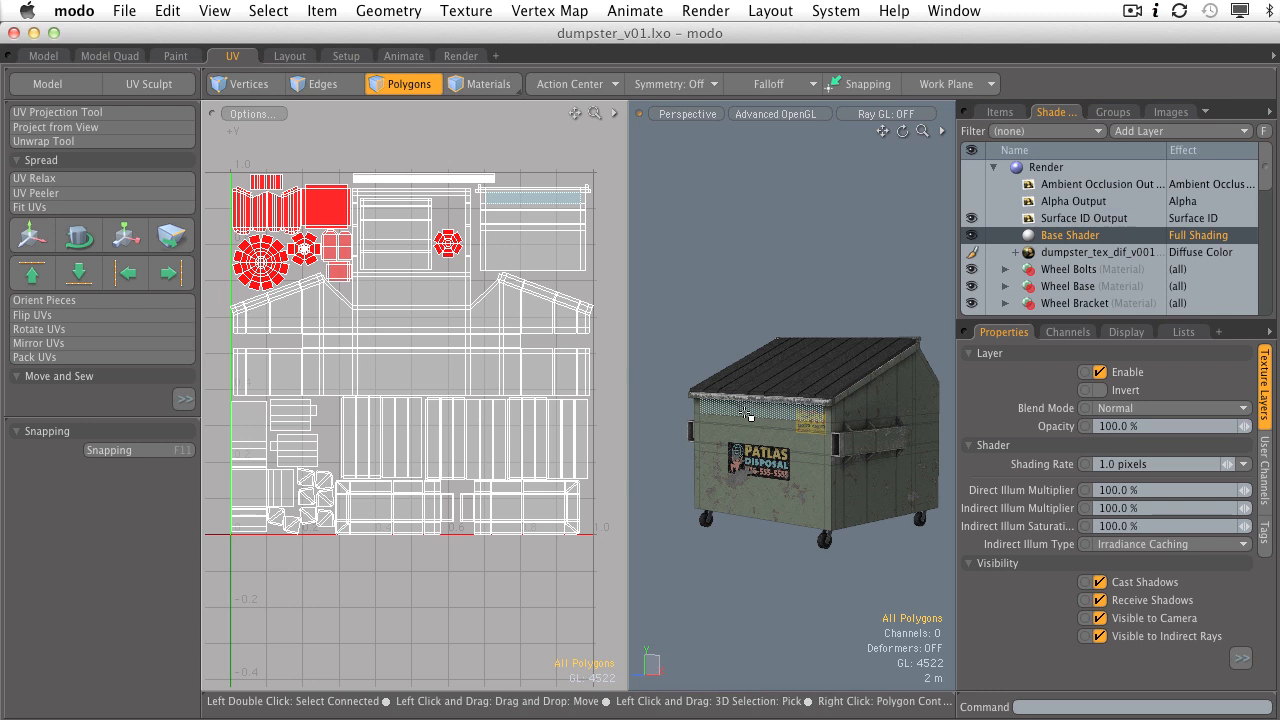
left_click_drag(749, 415, 805, 398, "alt")
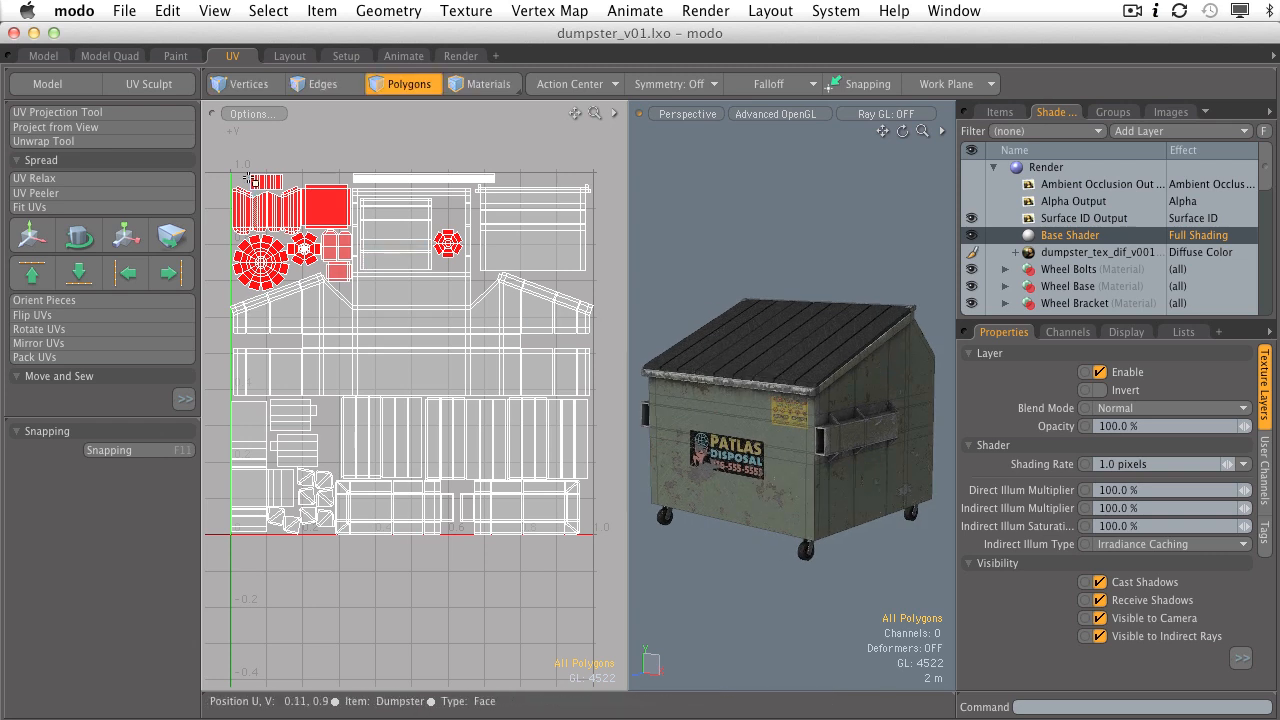
left_click_drag(210, 144, 610, 588)
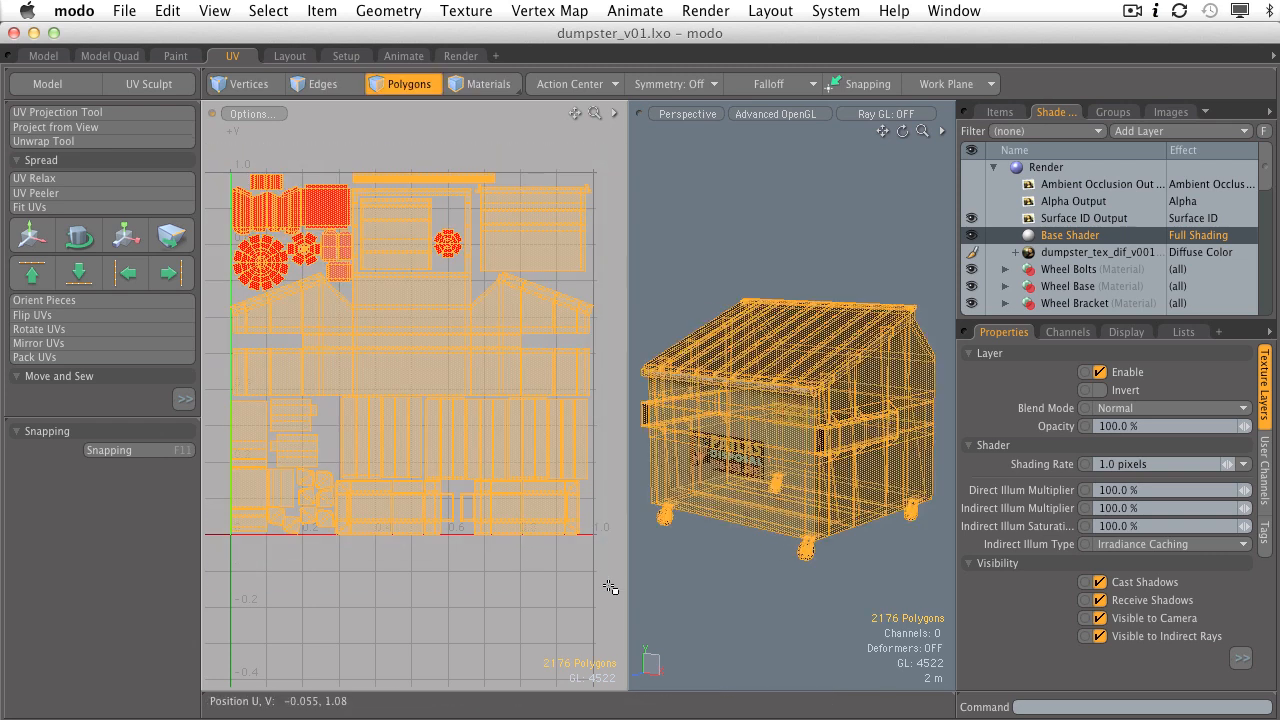
left_click(609, 586)
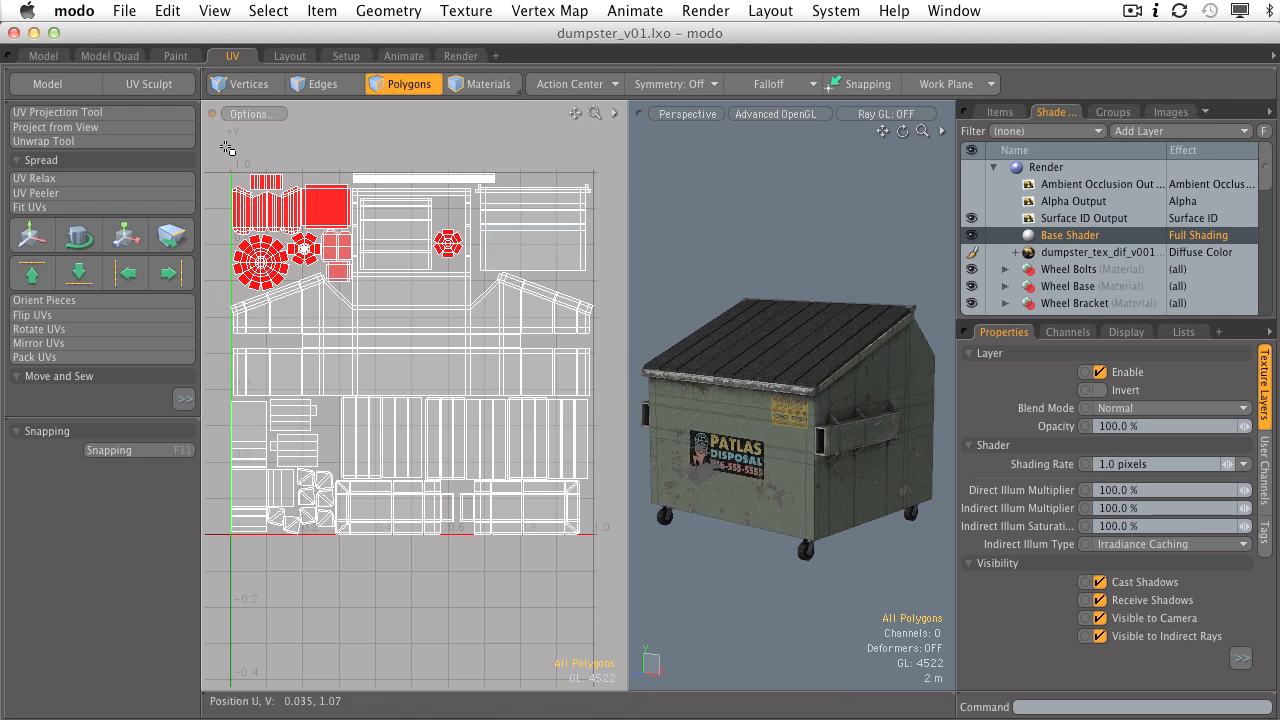
left_click_drag(218, 144, 613, 569)
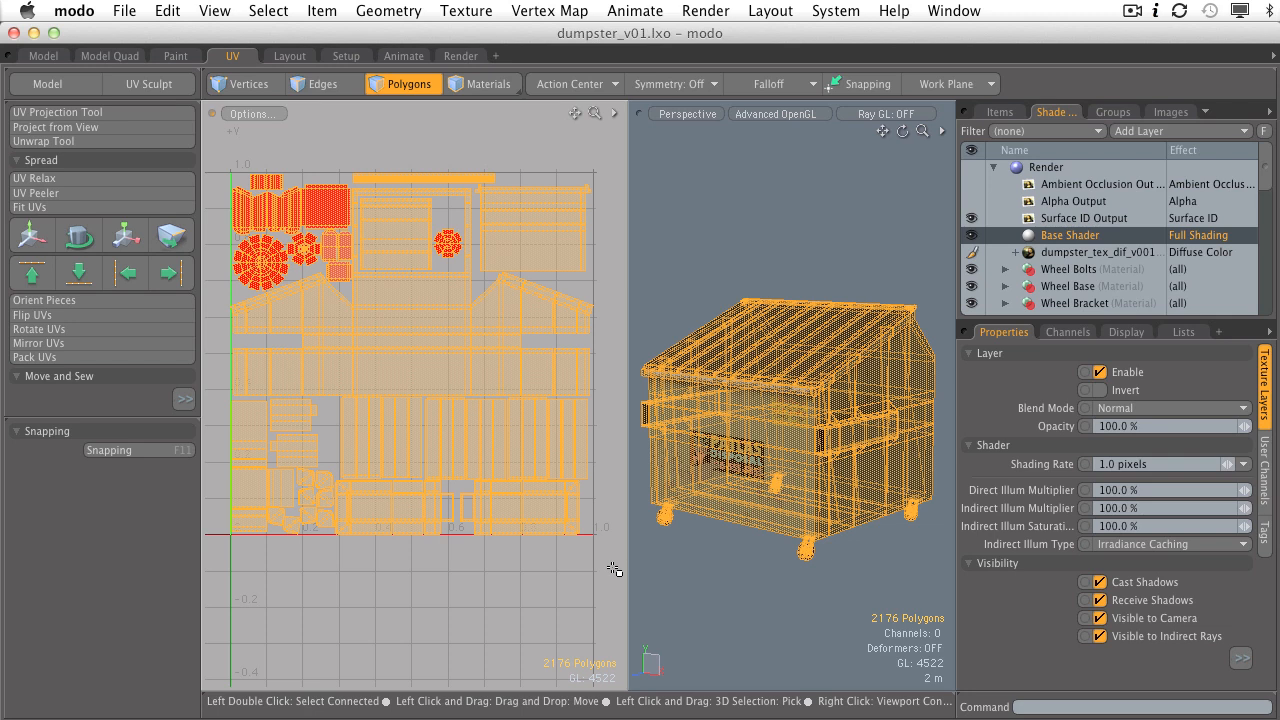
left_click(611, 566)
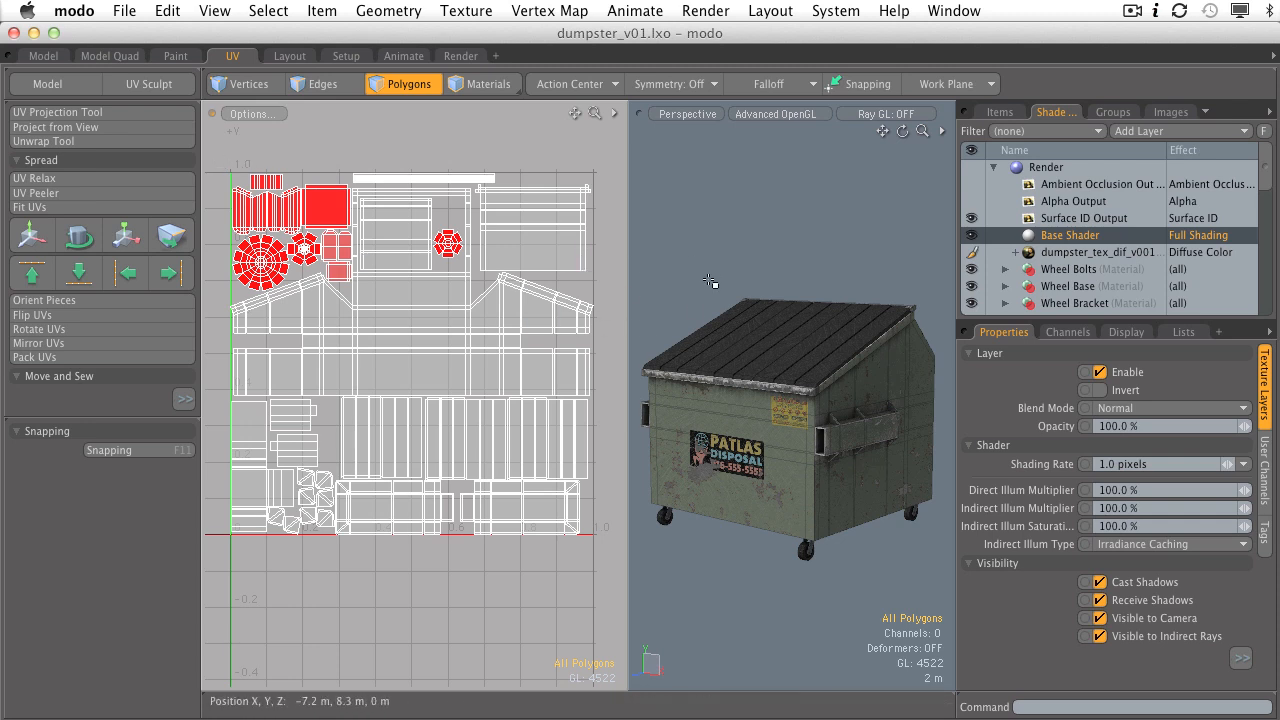
- Select the UV island of the dumpster's front panel, compare it with the decal side of the model and clear the selection
double_click(522, 236)
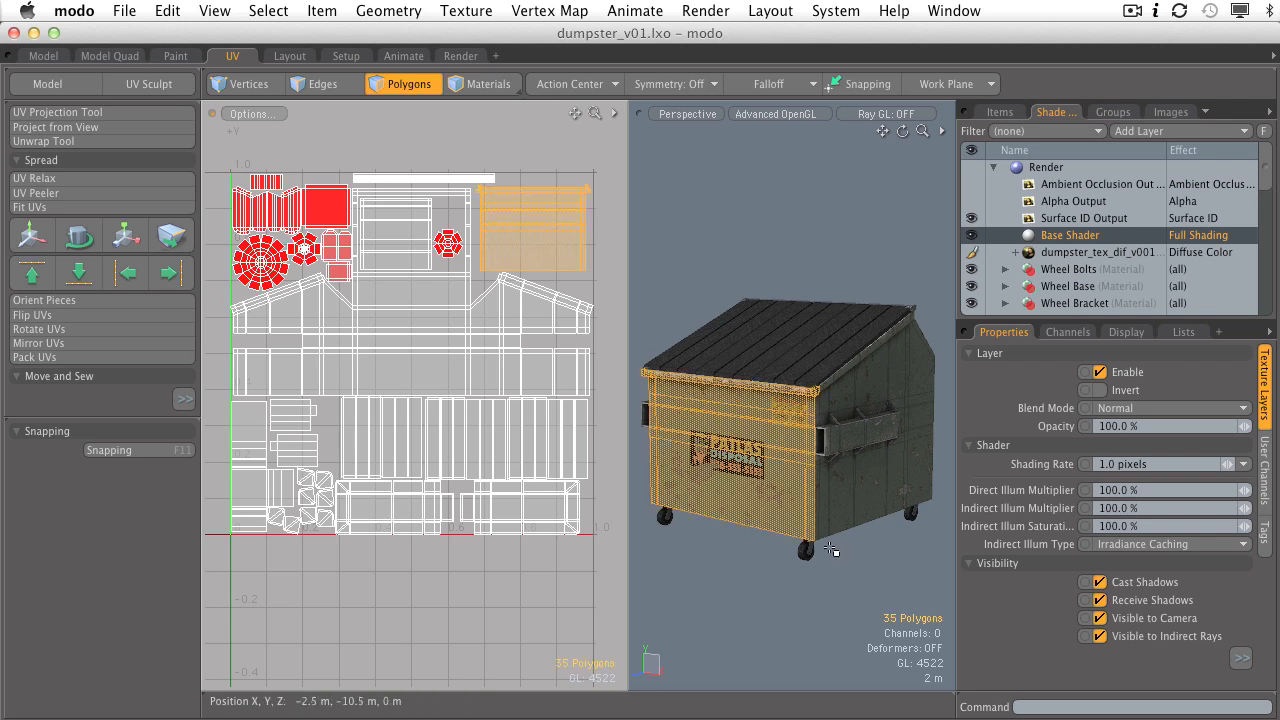
left_click(747, 278)
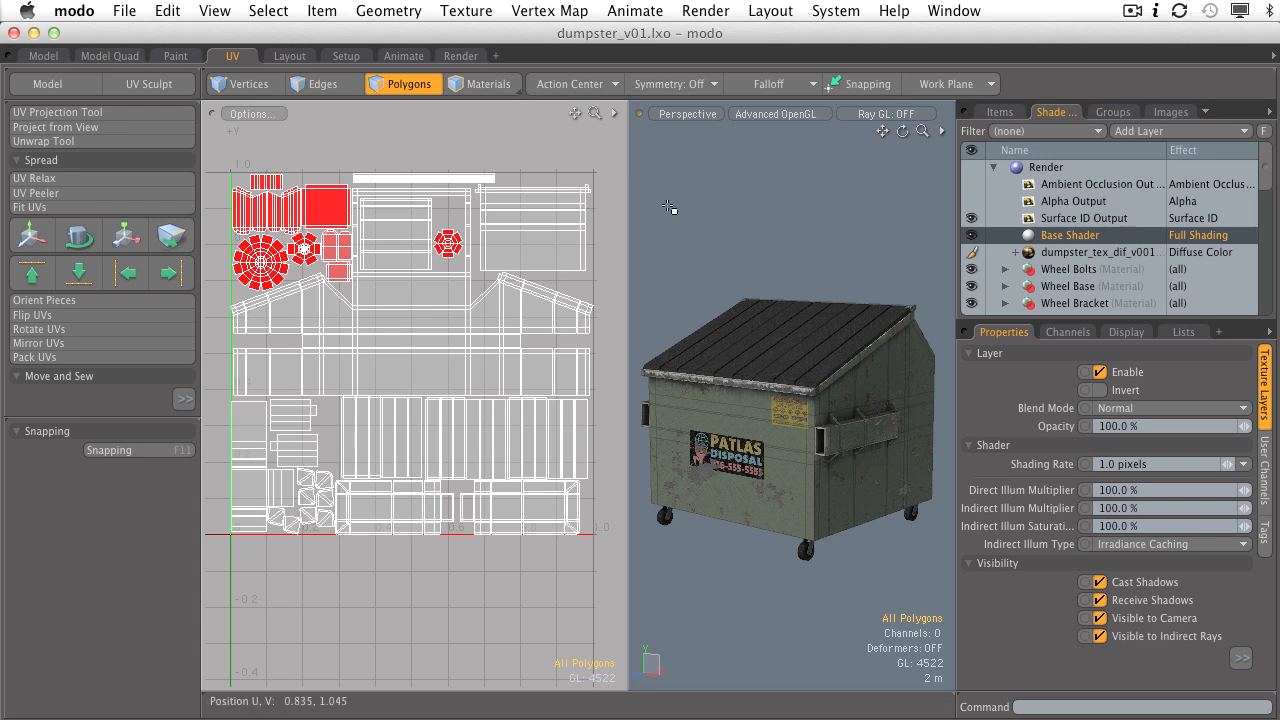
left_click_drag(742, 341, 822, 418, "alt")
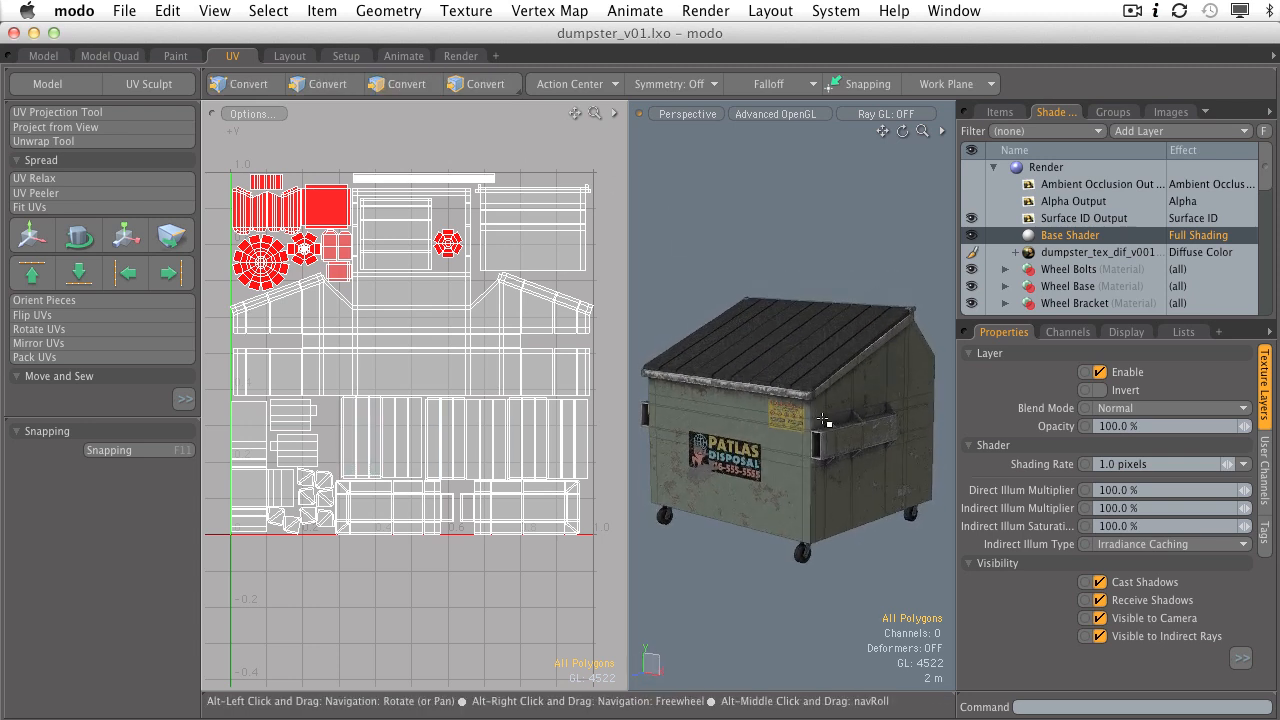